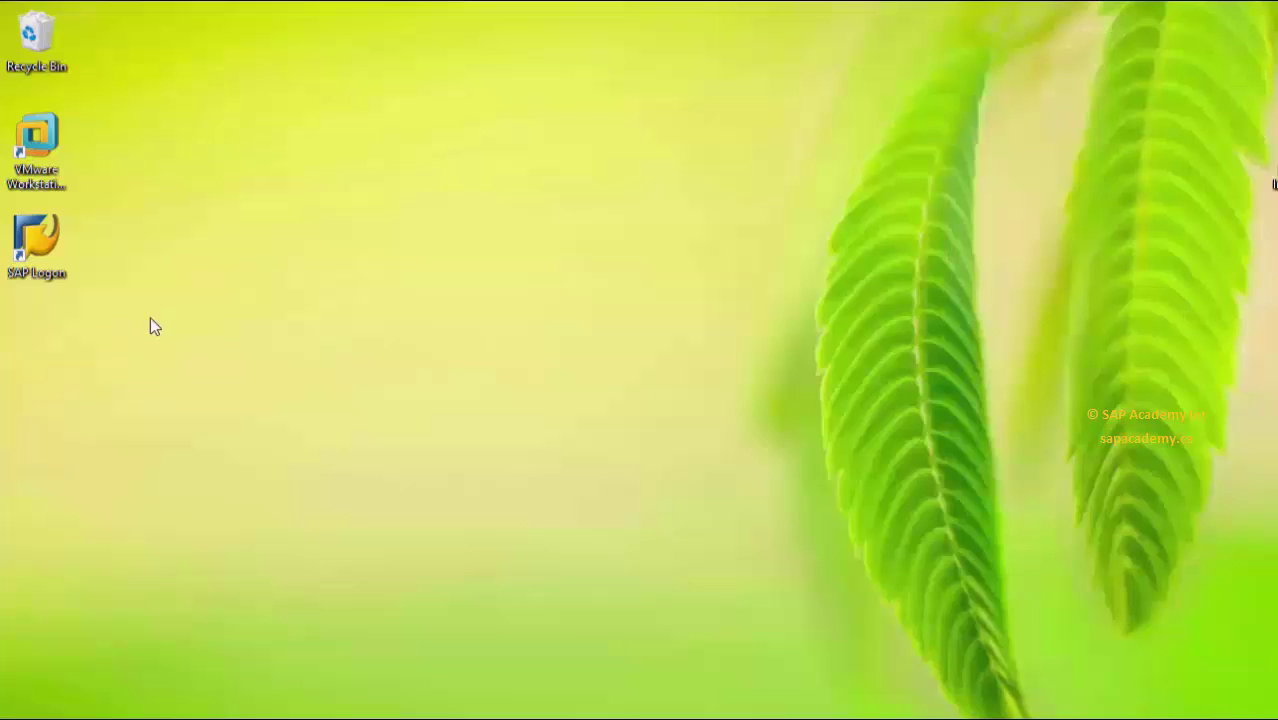
# Launch SAP Logon, widen the Name column to show 'SAP ECC 6.07 IDES Server', and centre the window
pyautogui.doubleClick(49, 254)
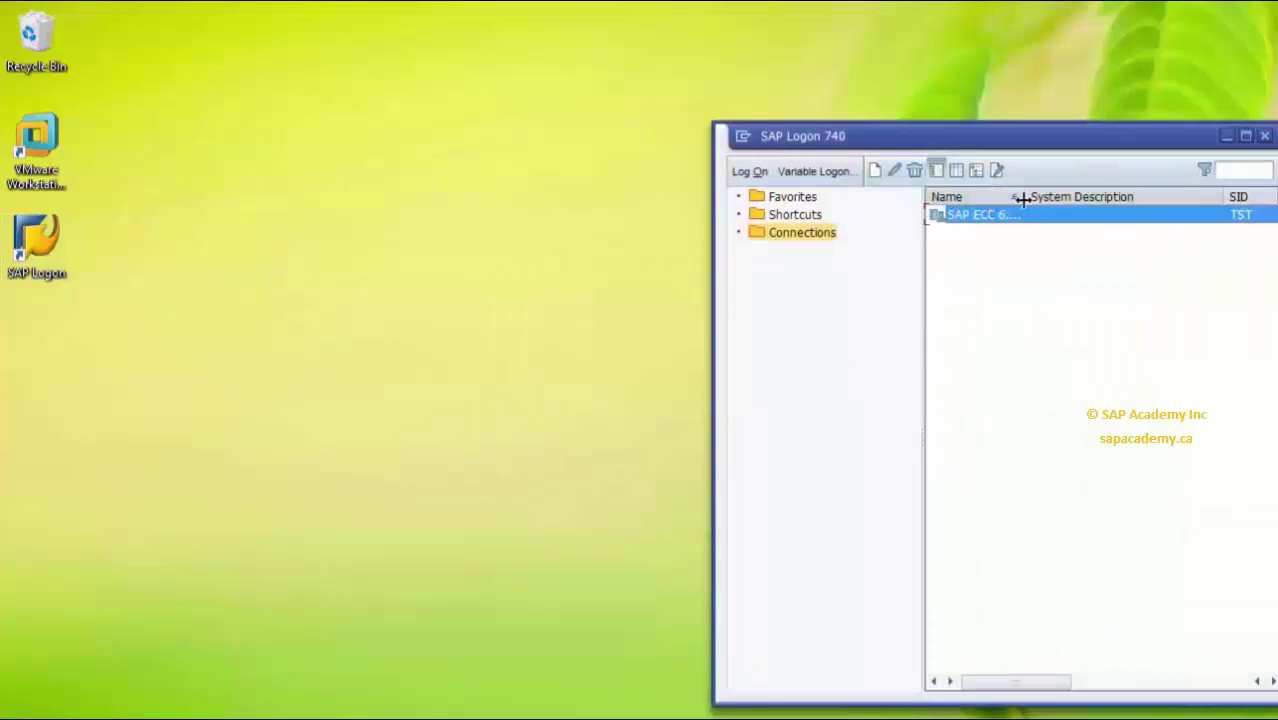
pyautogui.moveTo(1024, 197); pyautogui.dragTo(1100, 197)
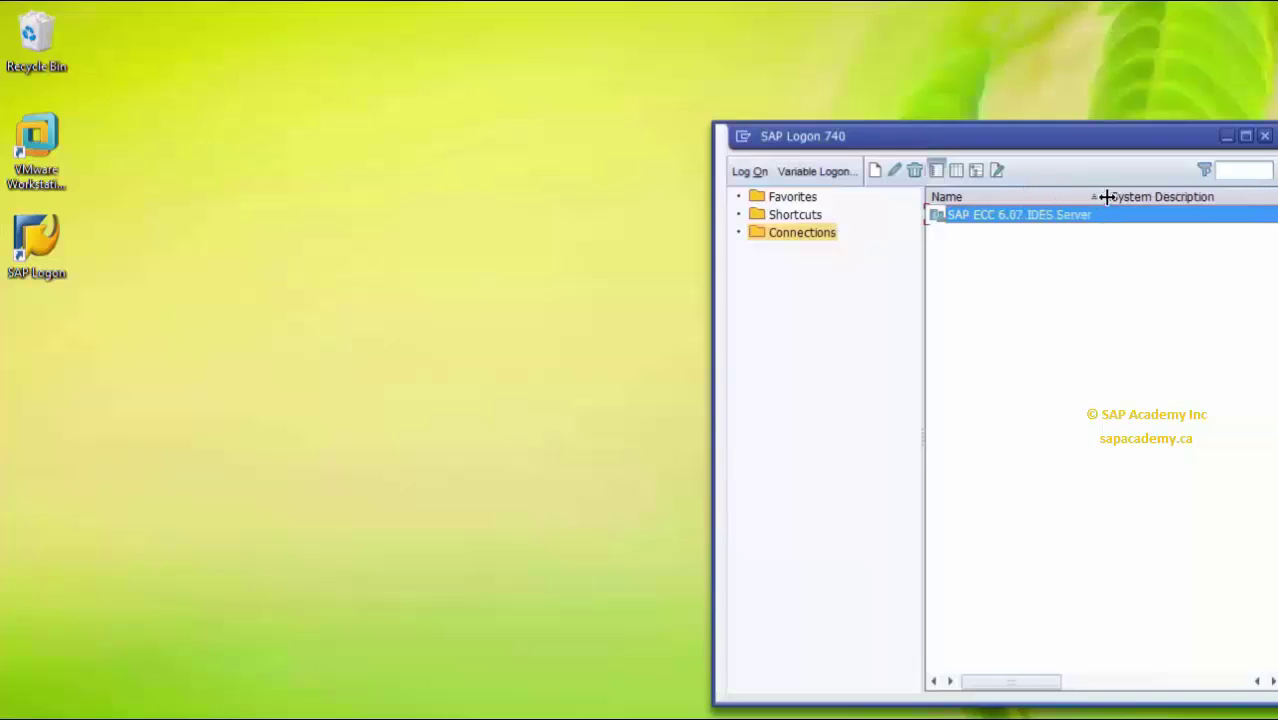
pyautogui.moveTo(1060, 158); pyautogui.dragTo(785, 137)
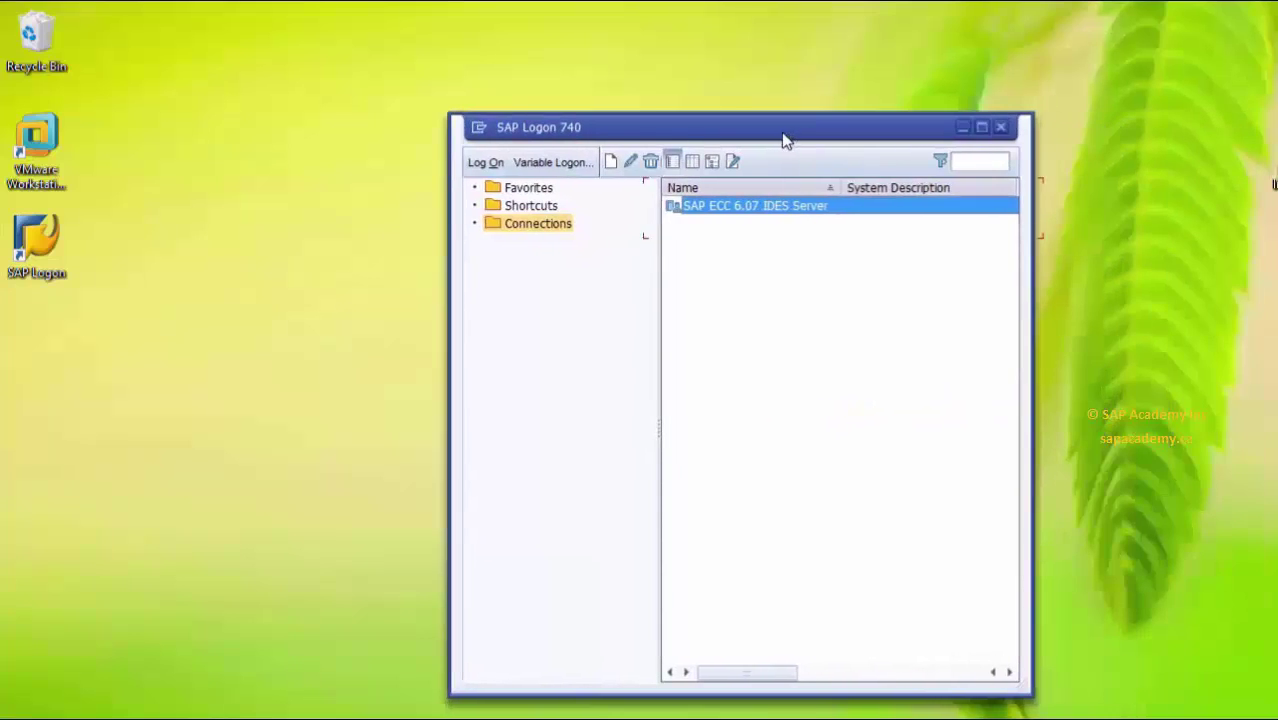
# Log on to the IDES server in client 800 with language EN, using the saved user name and password
pyautogui.doubleClick(738, 207)
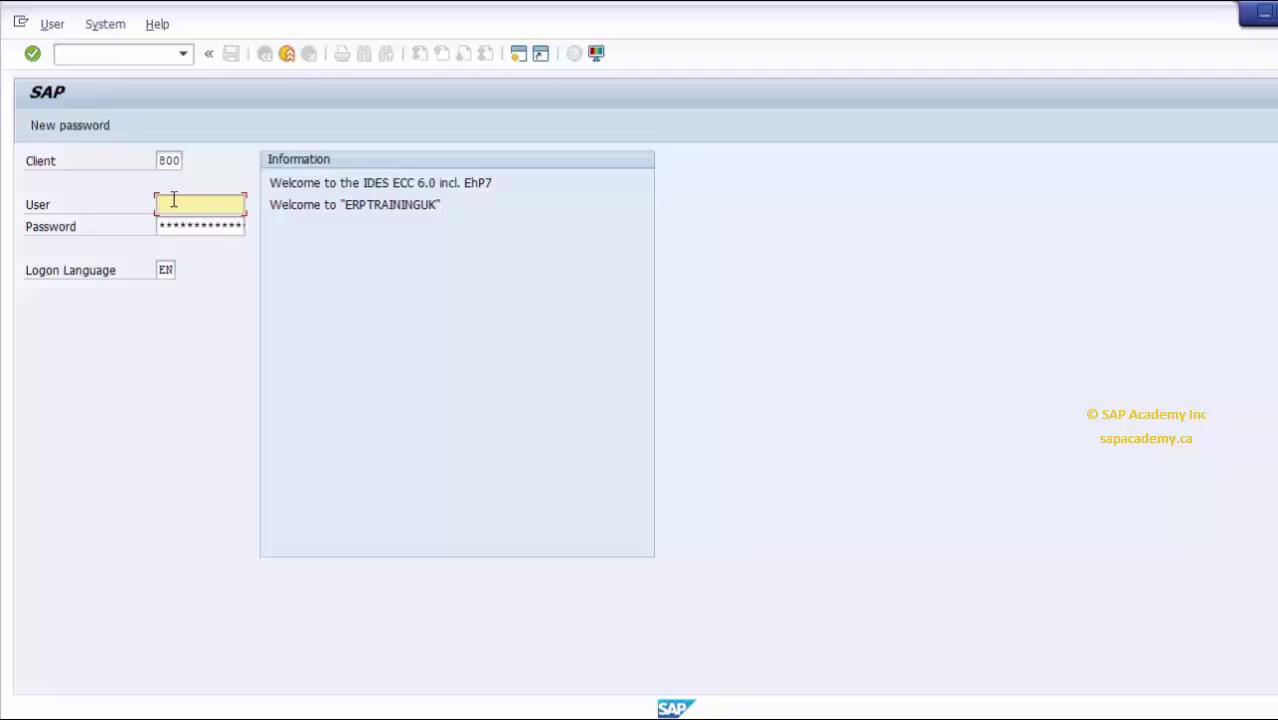
pyautogui.click(170, 271)
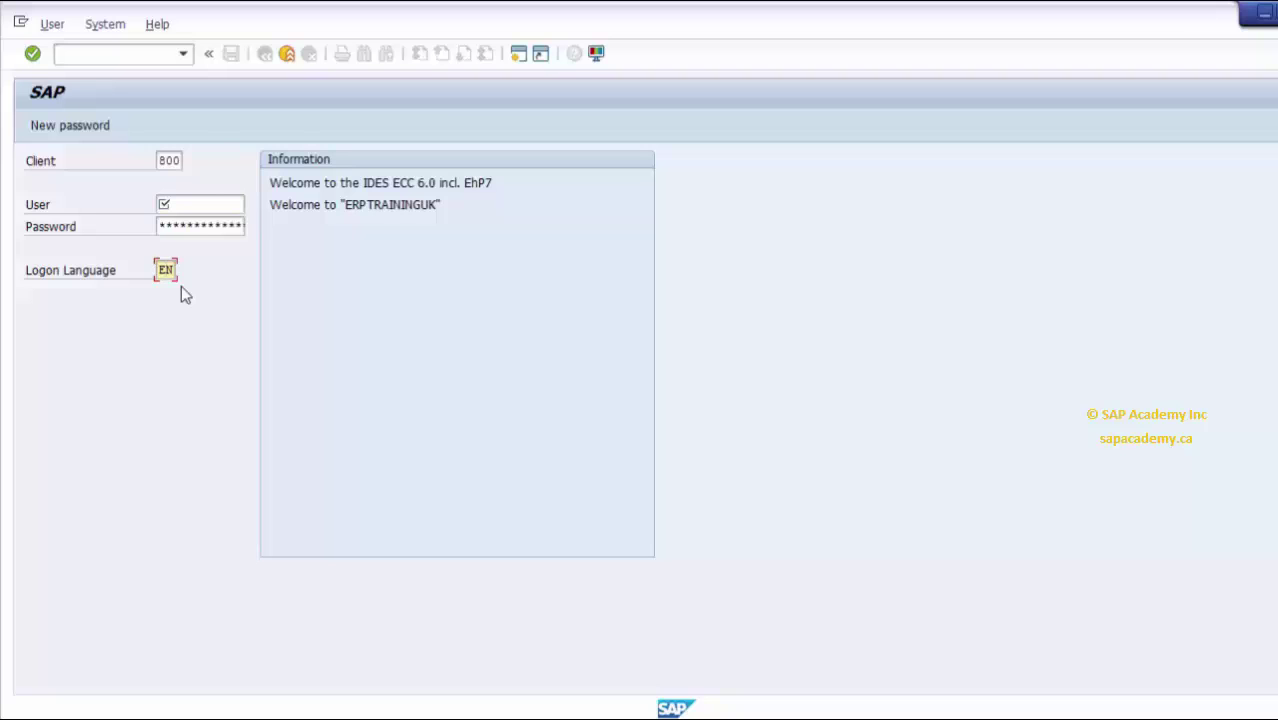
pyautogui.click(205, 208)
pyautogui.click(205, 208)
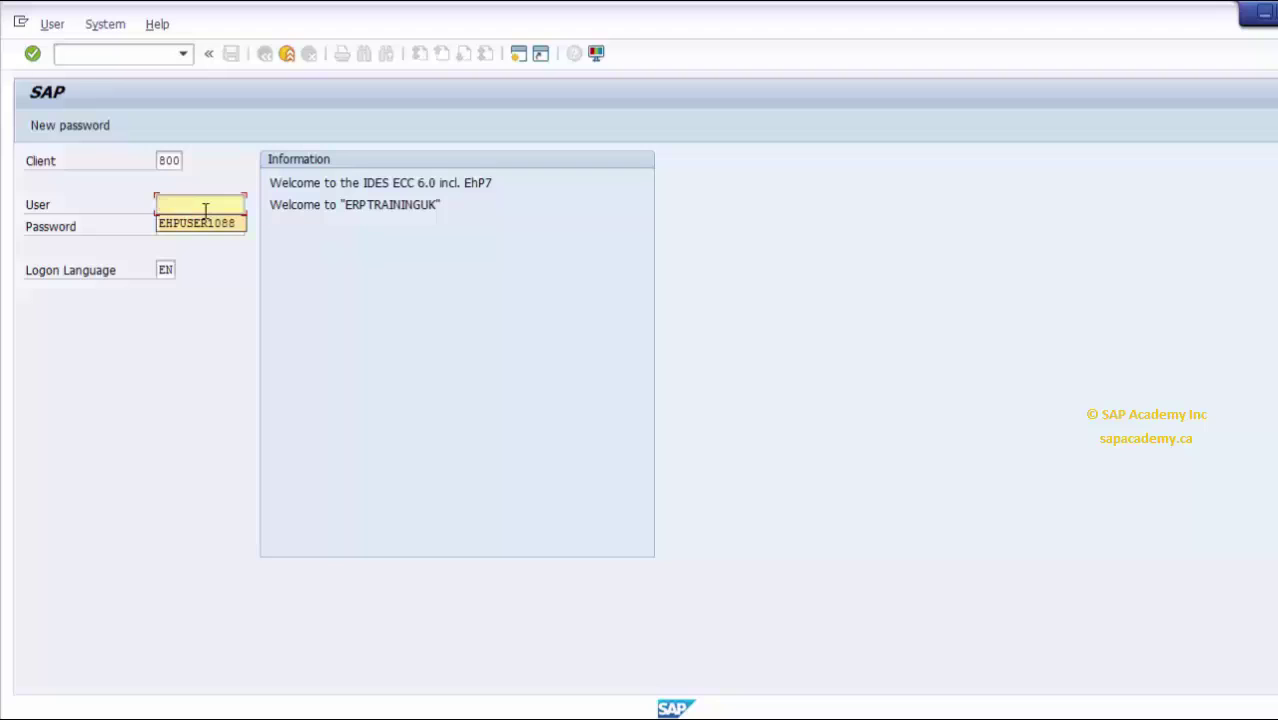
pyautogui.press('Down')
pyautogui.press('Return')
pyautogui.press('Tab')
pyautogui.hotkey('ctrl', 'v')
pyautogui.write('**********')
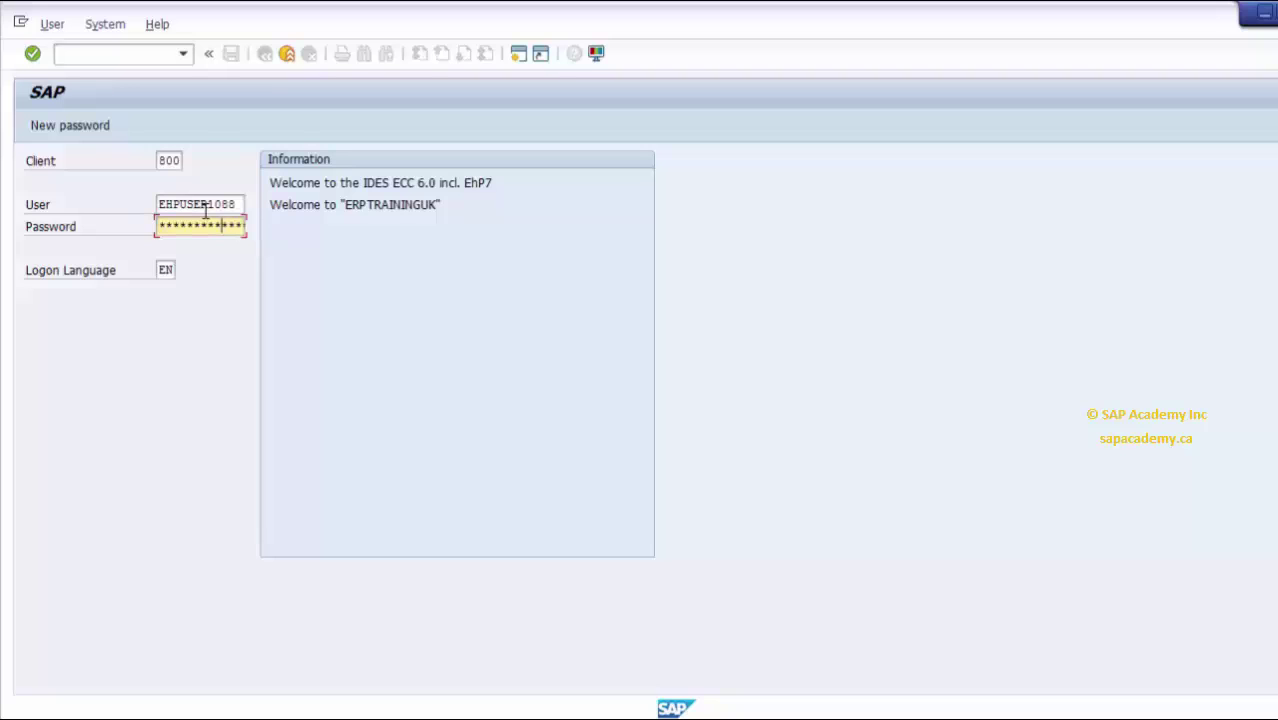
pyautogui.press('Return')
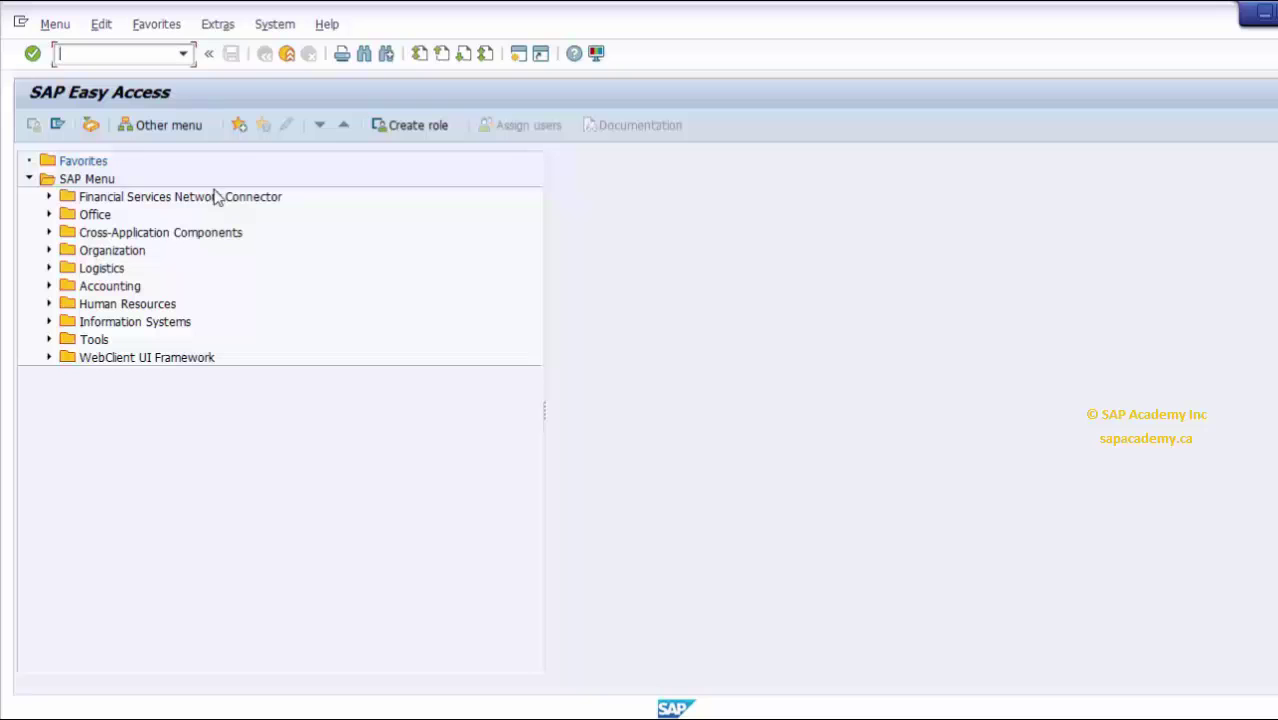
# Log off the session through System > Log Off and confirm with Yes
pyautogui.click(276, 27)
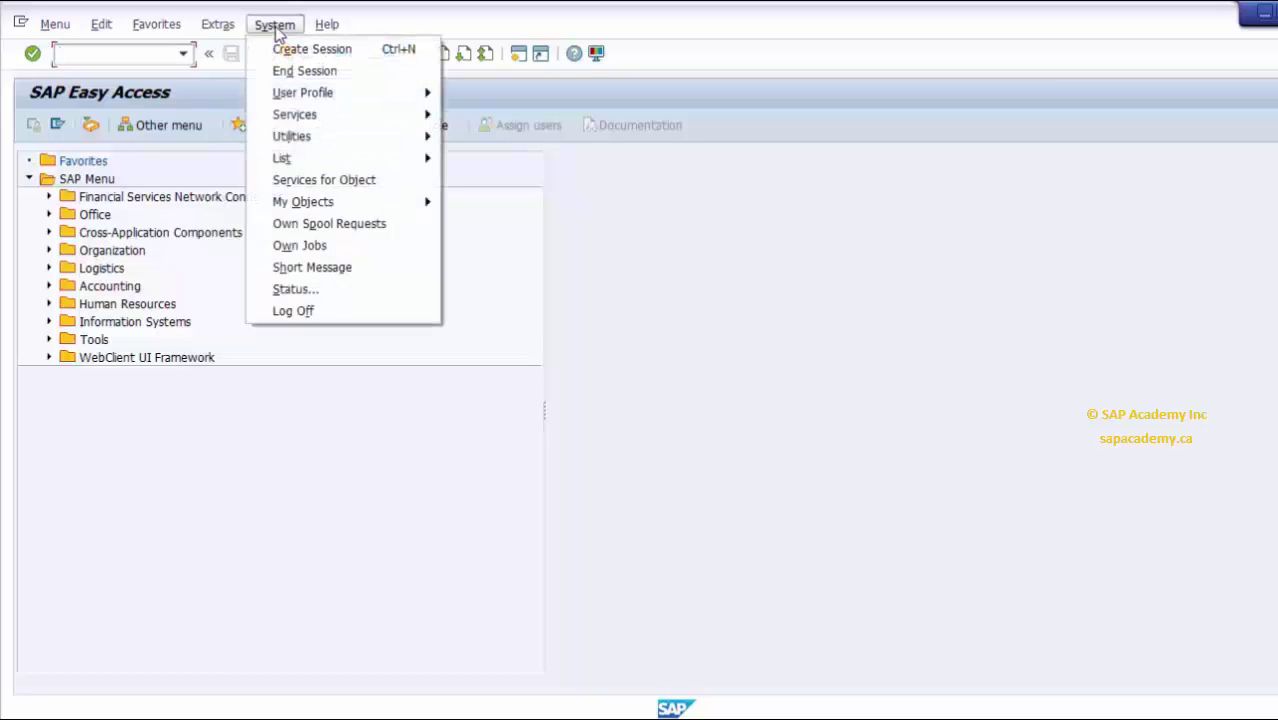
pyautogui.click(335, 314)
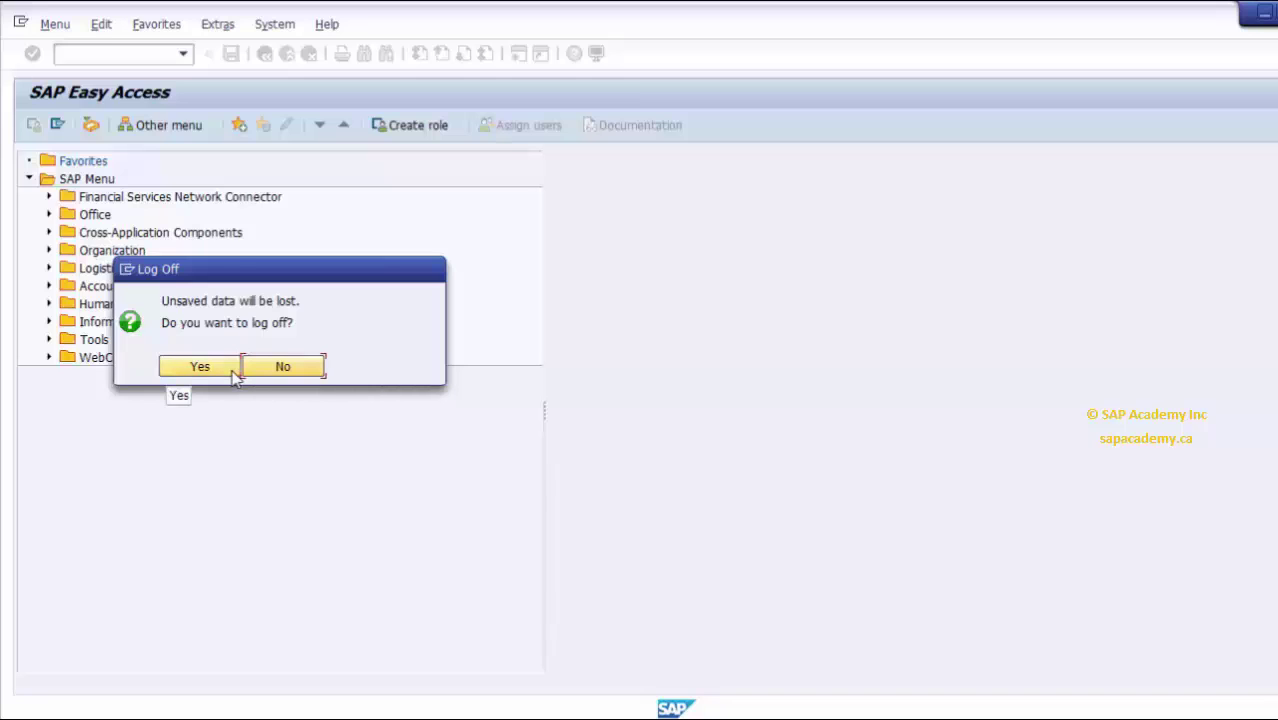
pyautogui.click(235, 374)
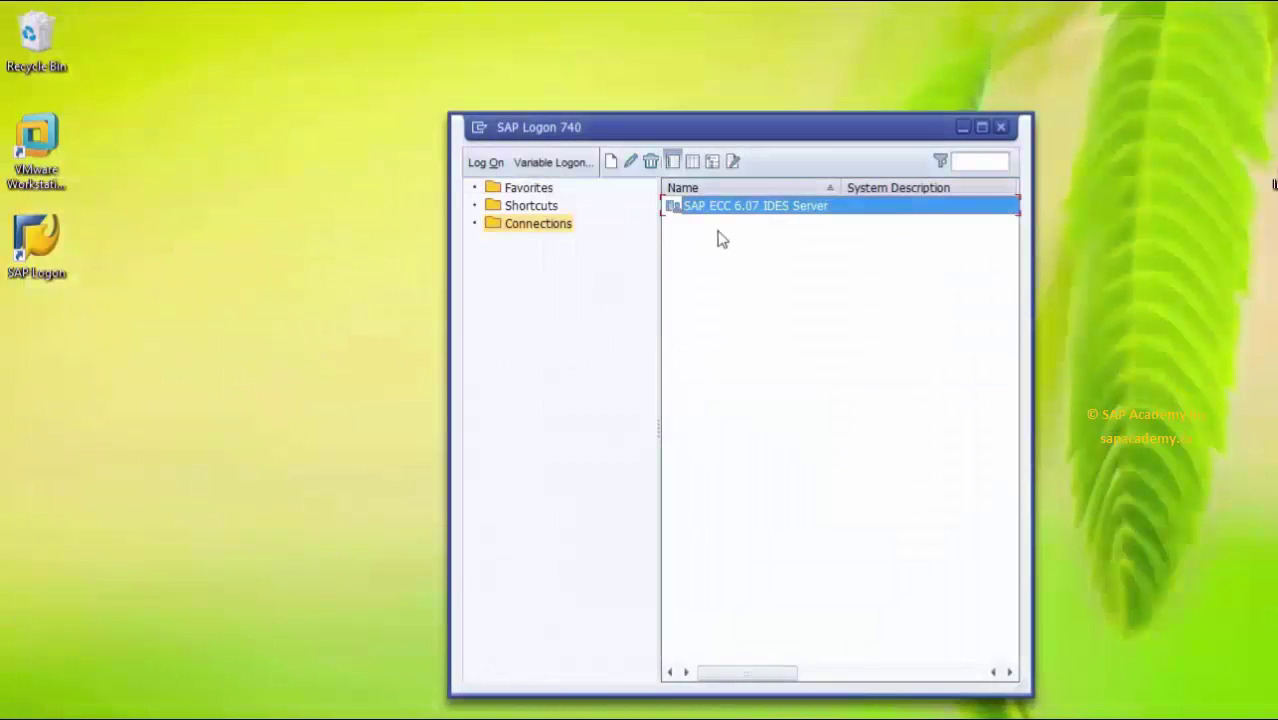
# Reconnect to the IDES server, re-enter the password after the failed attempt, and dismiss the failed-logon notice
pyautogui.doubleClick(735, 206)
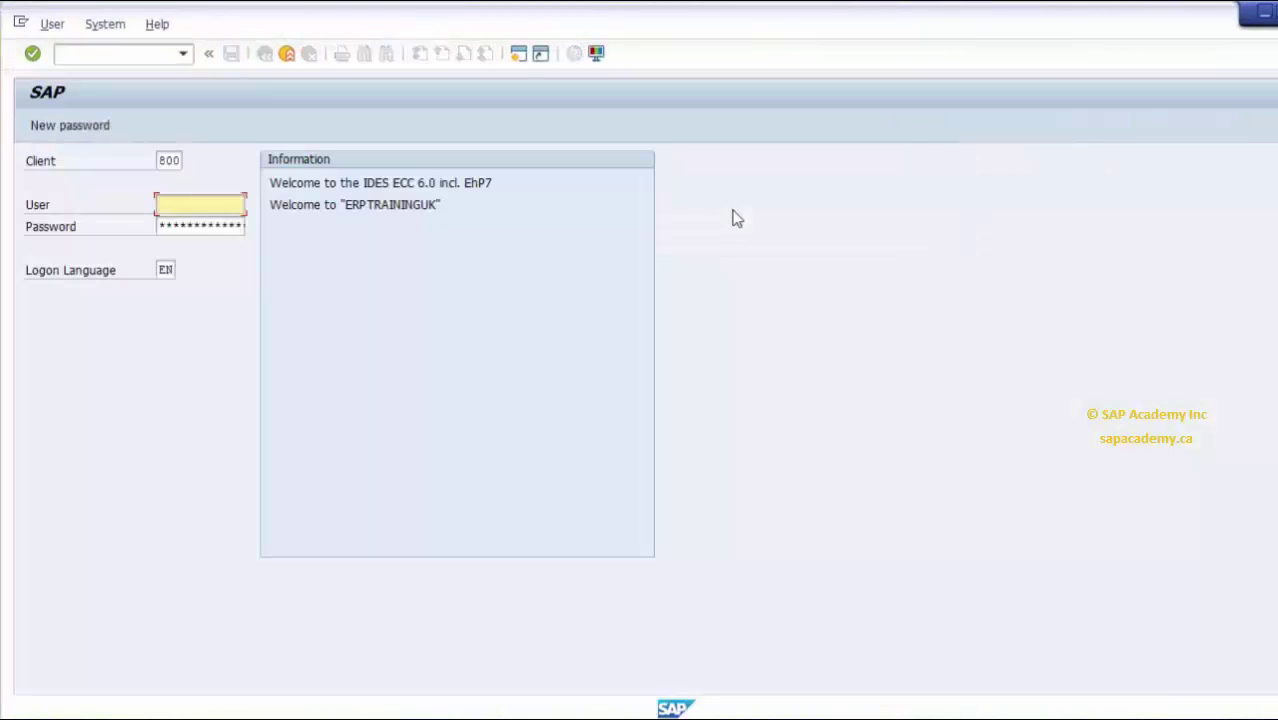
pyautogui.press('Down')
pyautogui.press('Tab')
pyautogui.write('*****************')
pyautogui.press('Return')
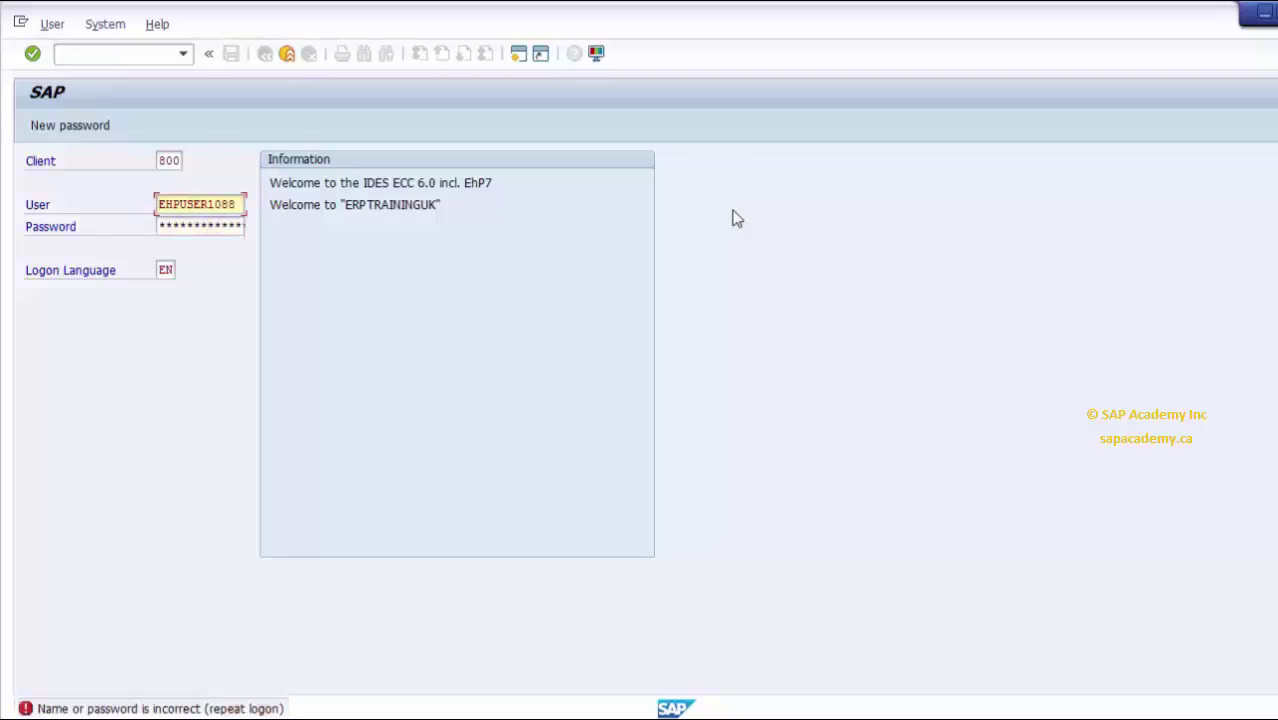
pyautogui.press('Tab')
pyautogui.write('**********')
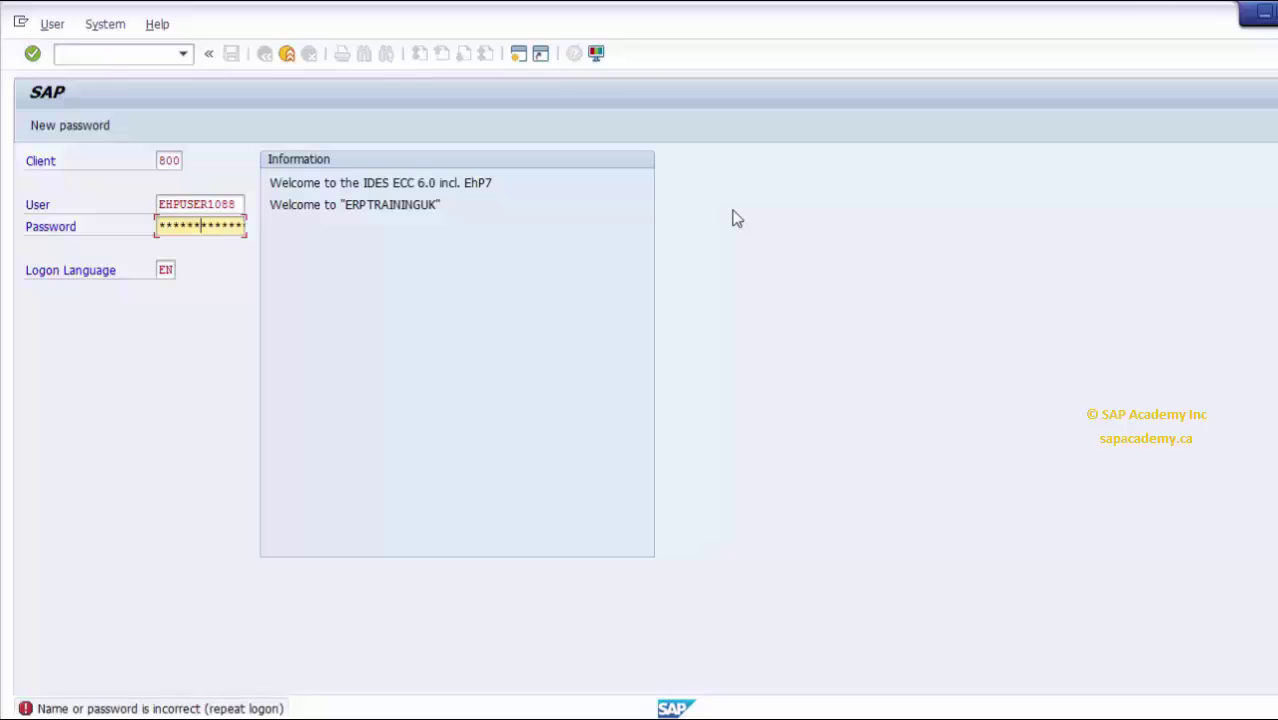
pyautogui.press('Return')
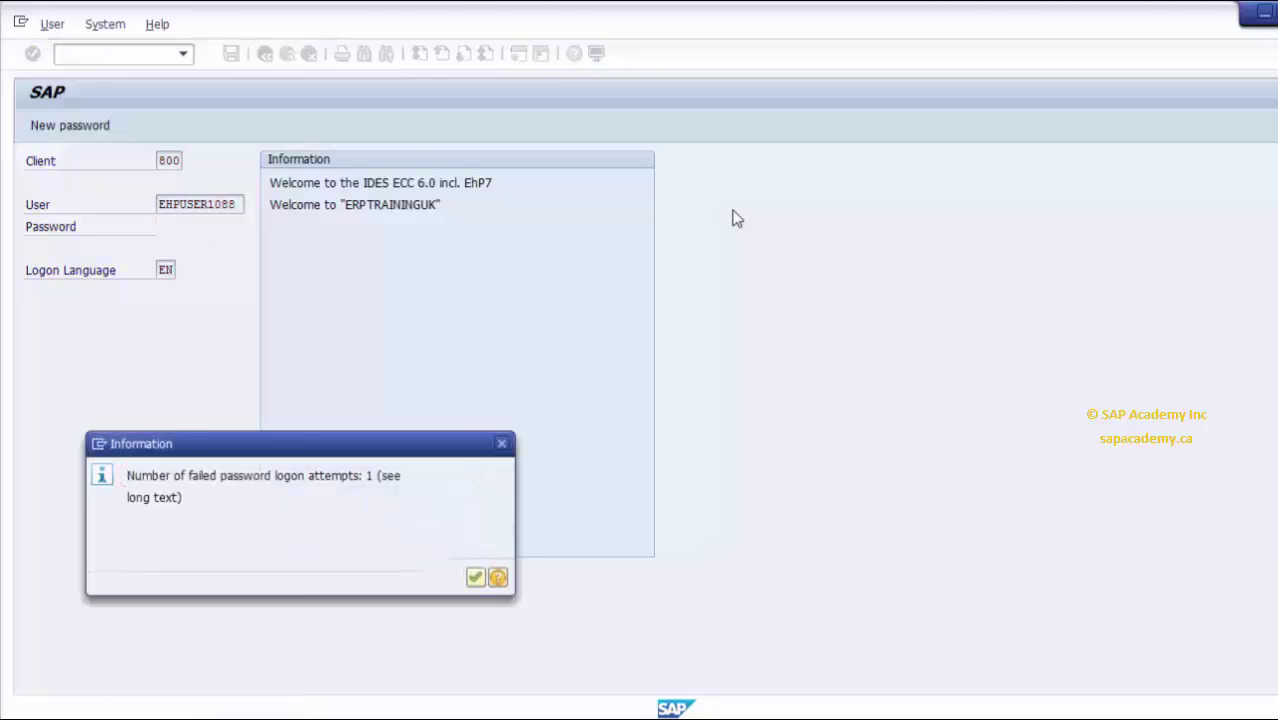
pyautogui.click(476, 579)
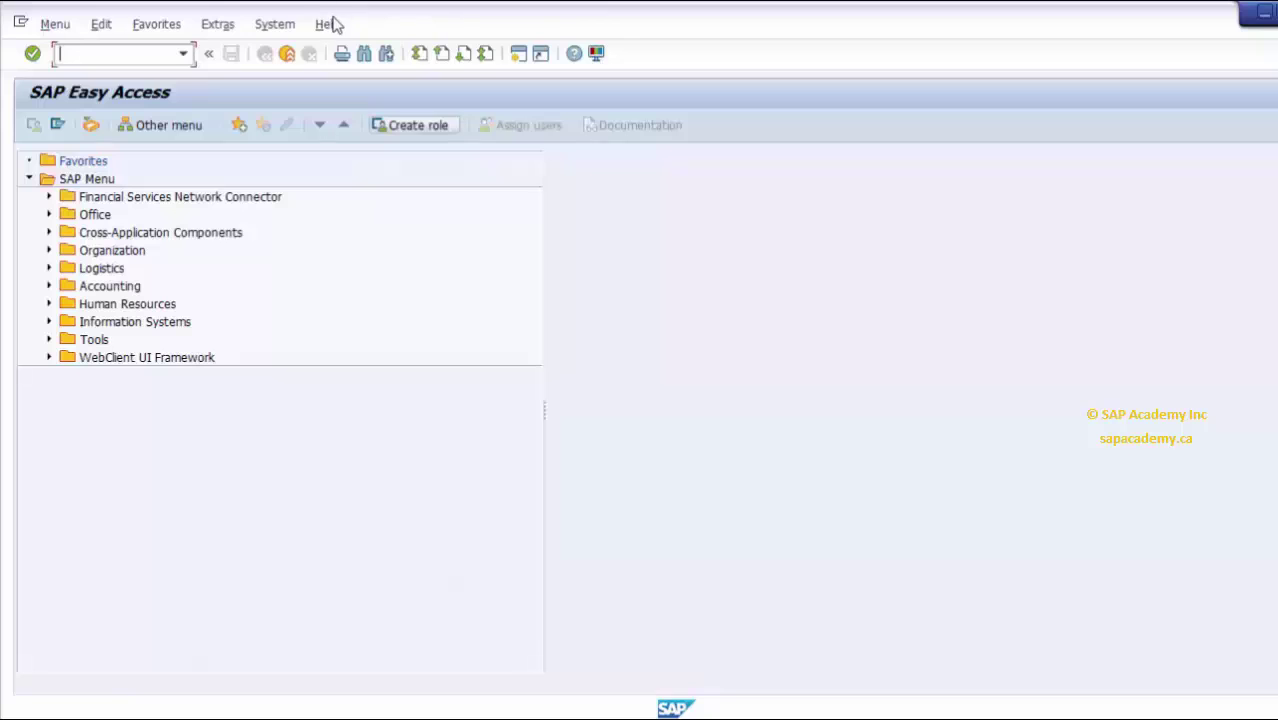
pyautogui.click(58, 26)
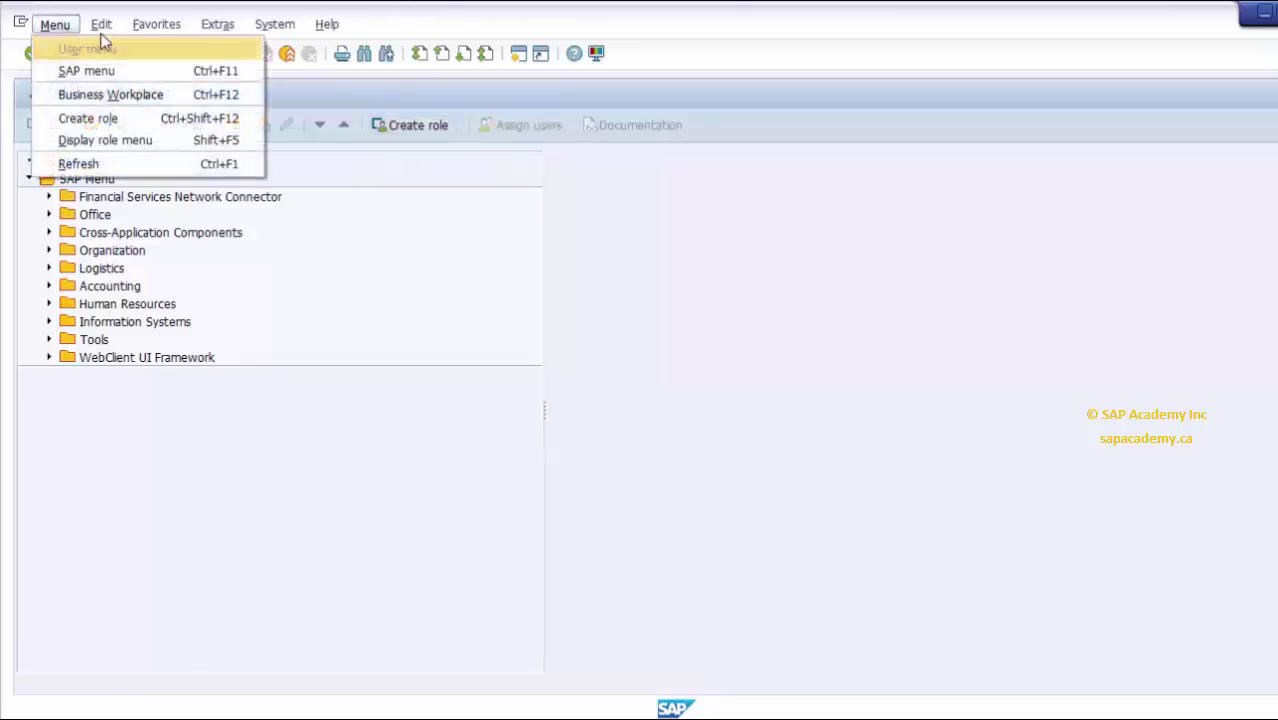
pyautogui.click(110, 30)
pyautogui.click(135, 27)
pyautogui.click(203, 28)
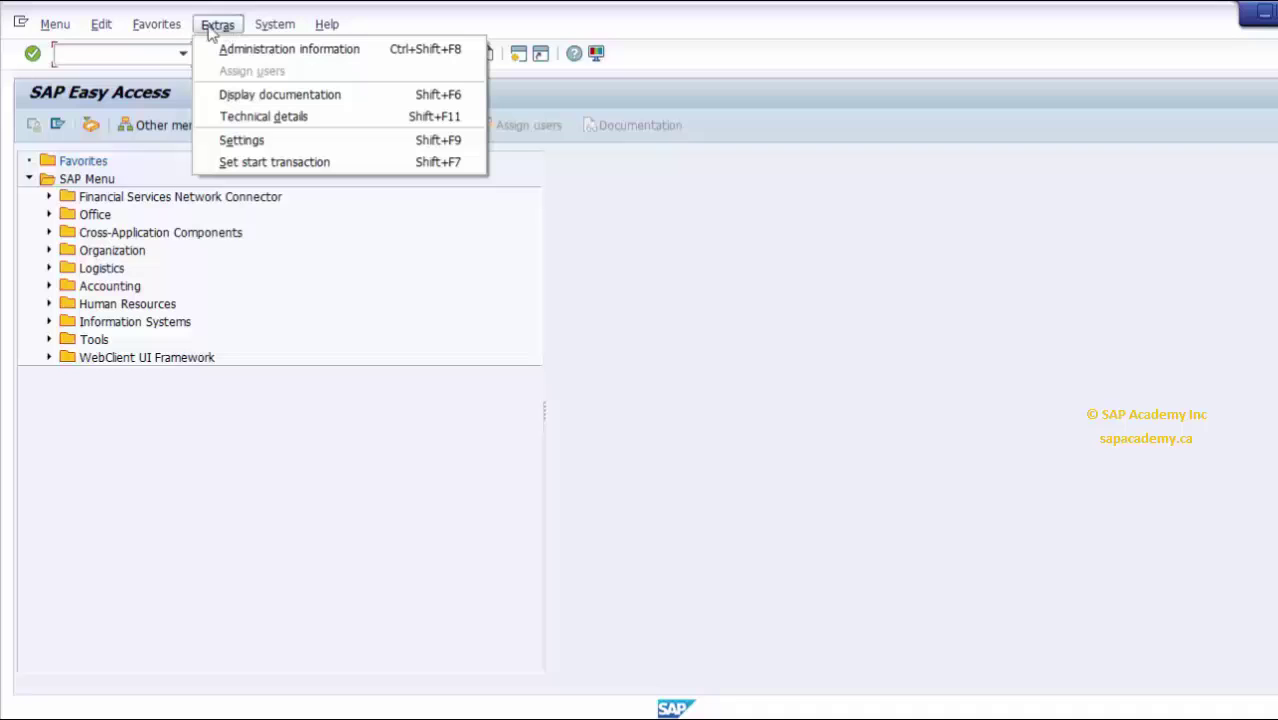
pyautogui.moveTo(283, 35)
pyautogui.moveTo(322, 28)
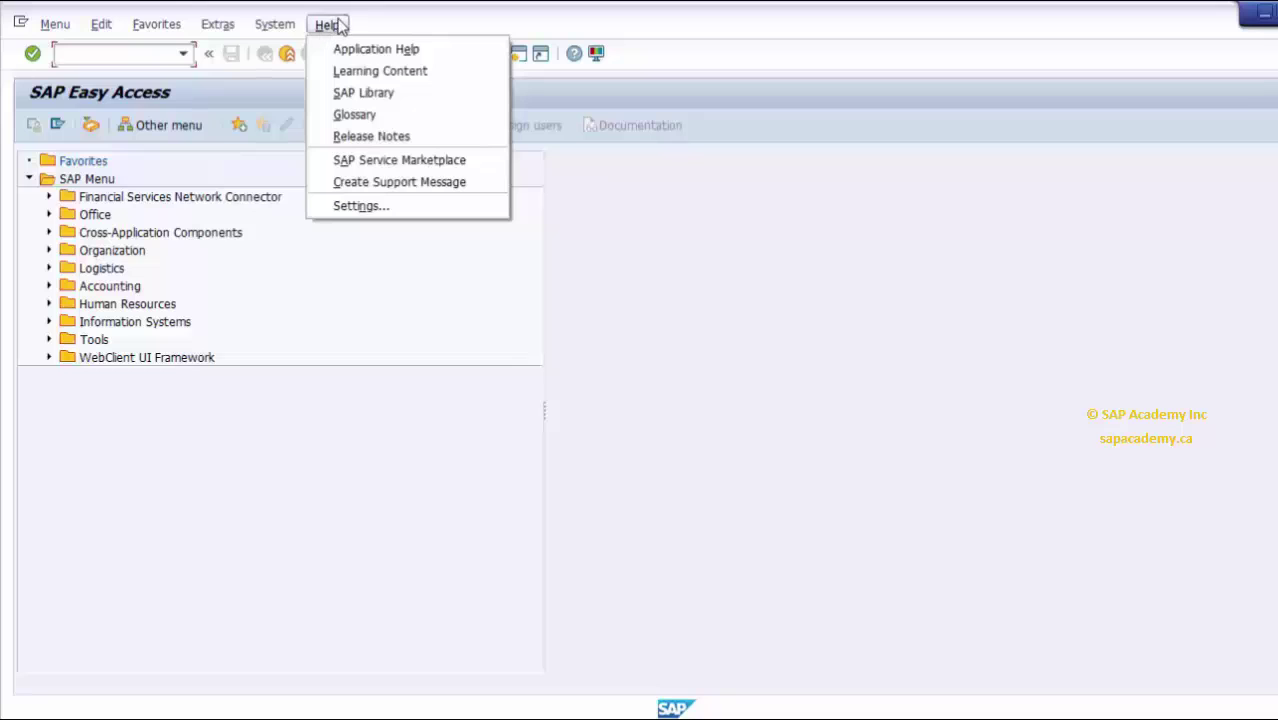
pyautogui.click(406, 20)
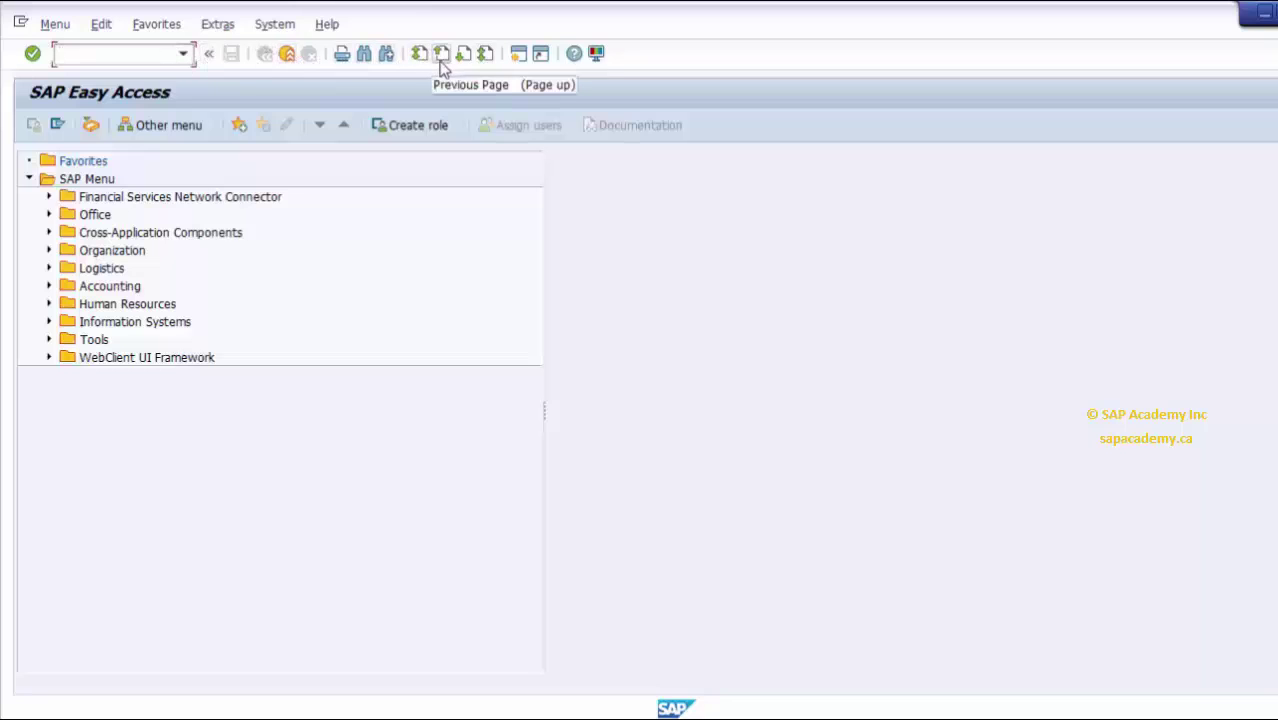
# Create a new session and close the Customize Local Layout menu without choosing anything
pyautogui.click(519, 63)
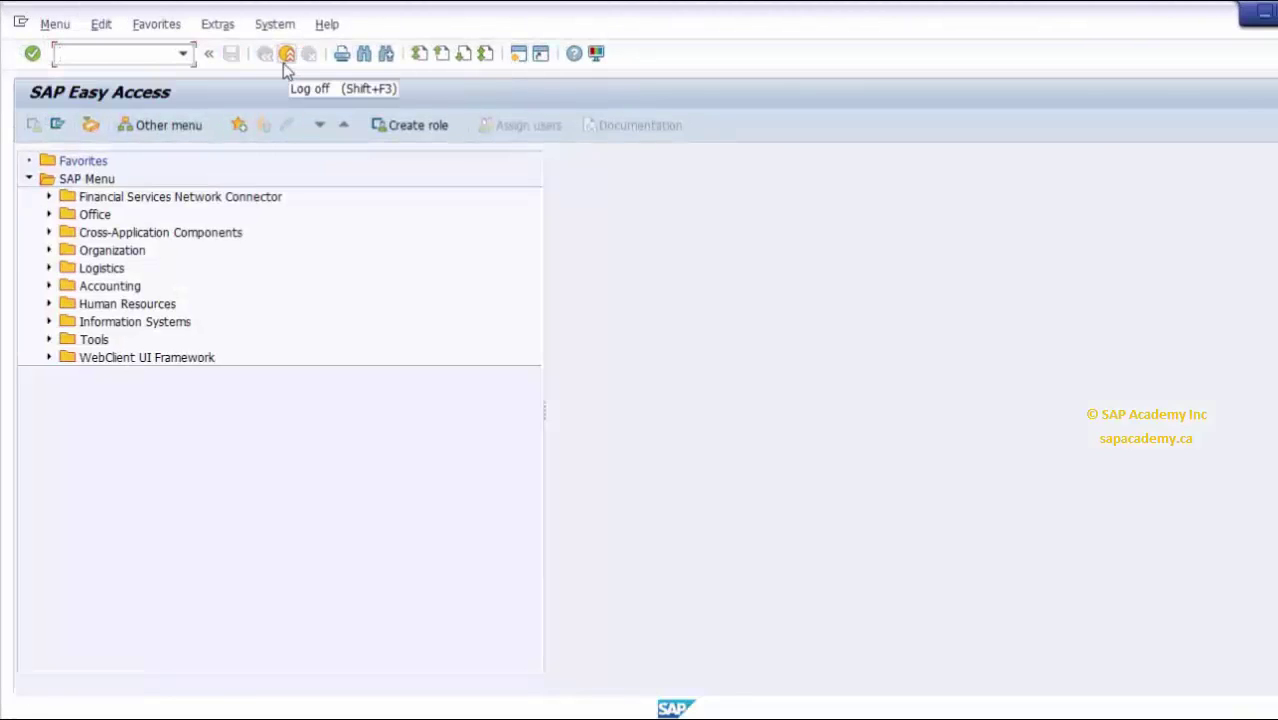
pyautogui.click(596, 54)
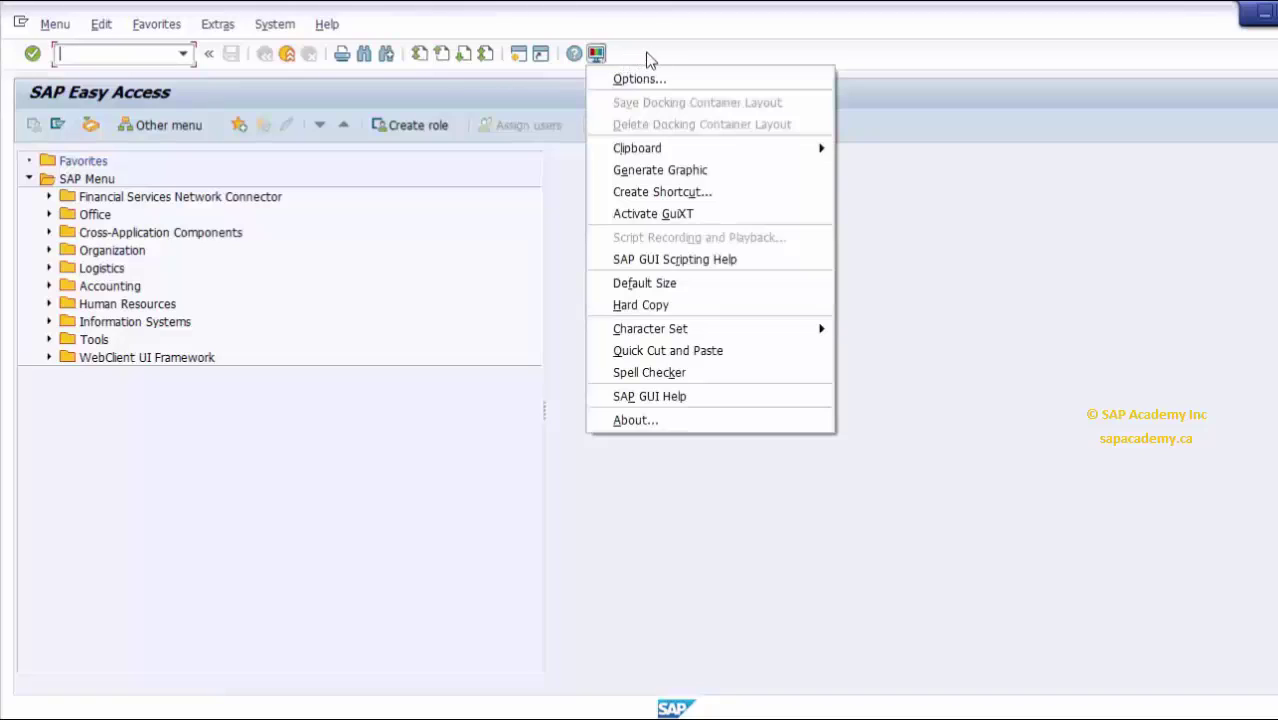
pyautogui.click(662, 58)
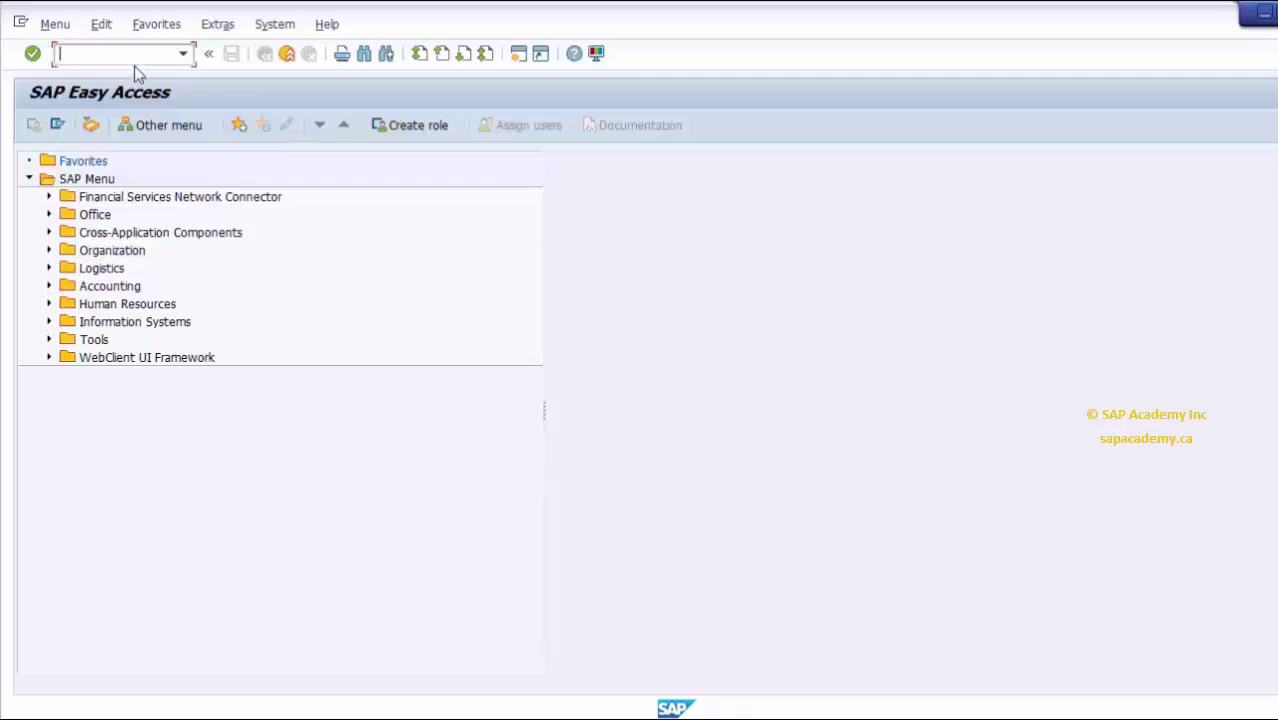
pyautogui.click(183, 56)
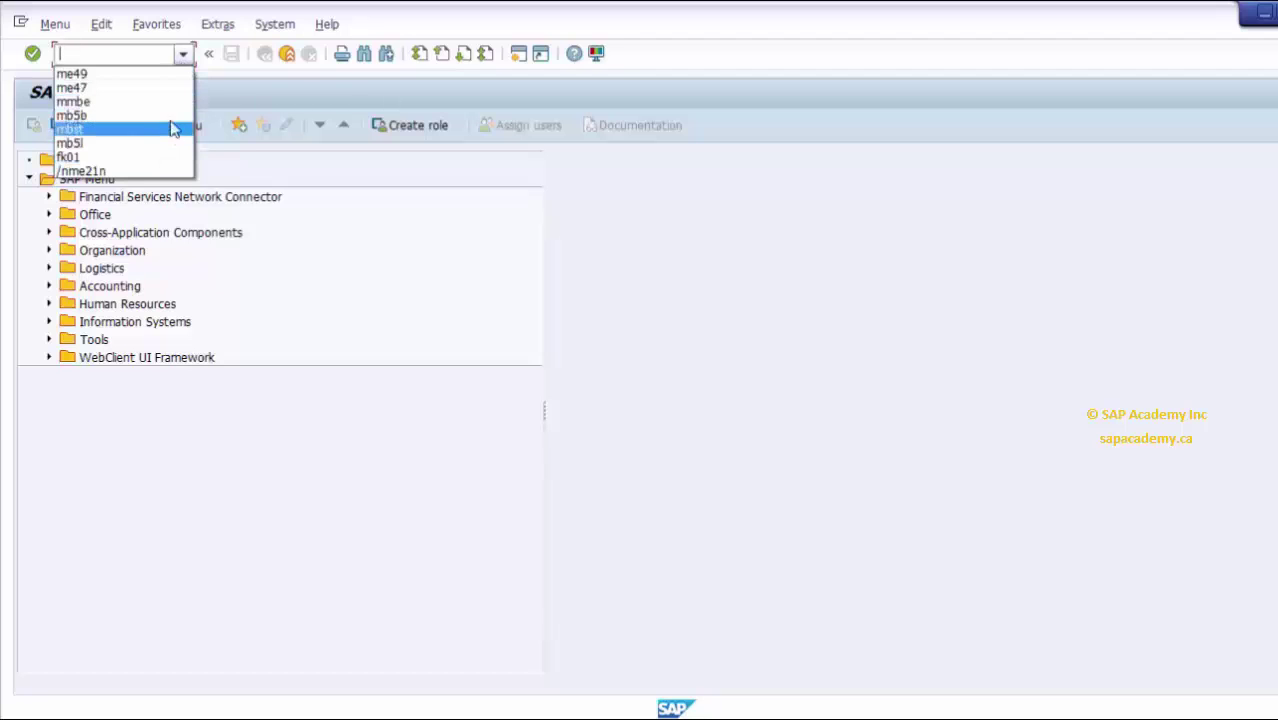
pyautogui.click(148, 50)
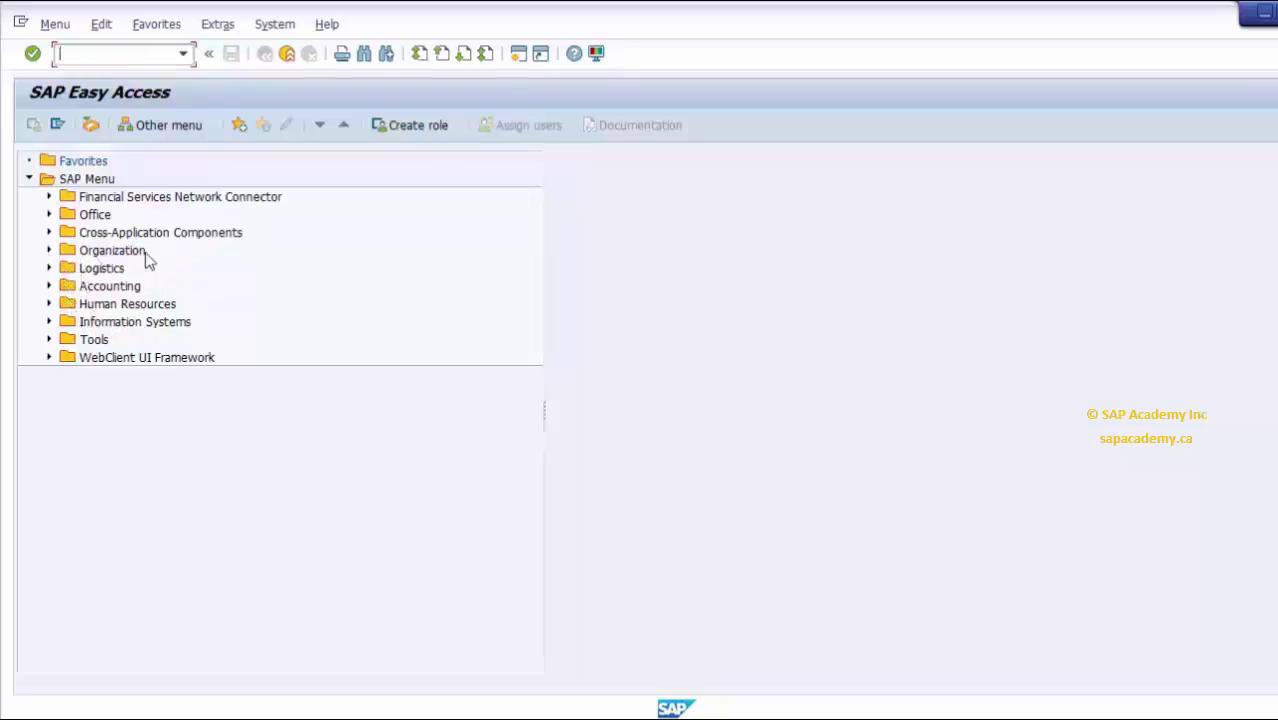
pyautogui.click(140, 323)
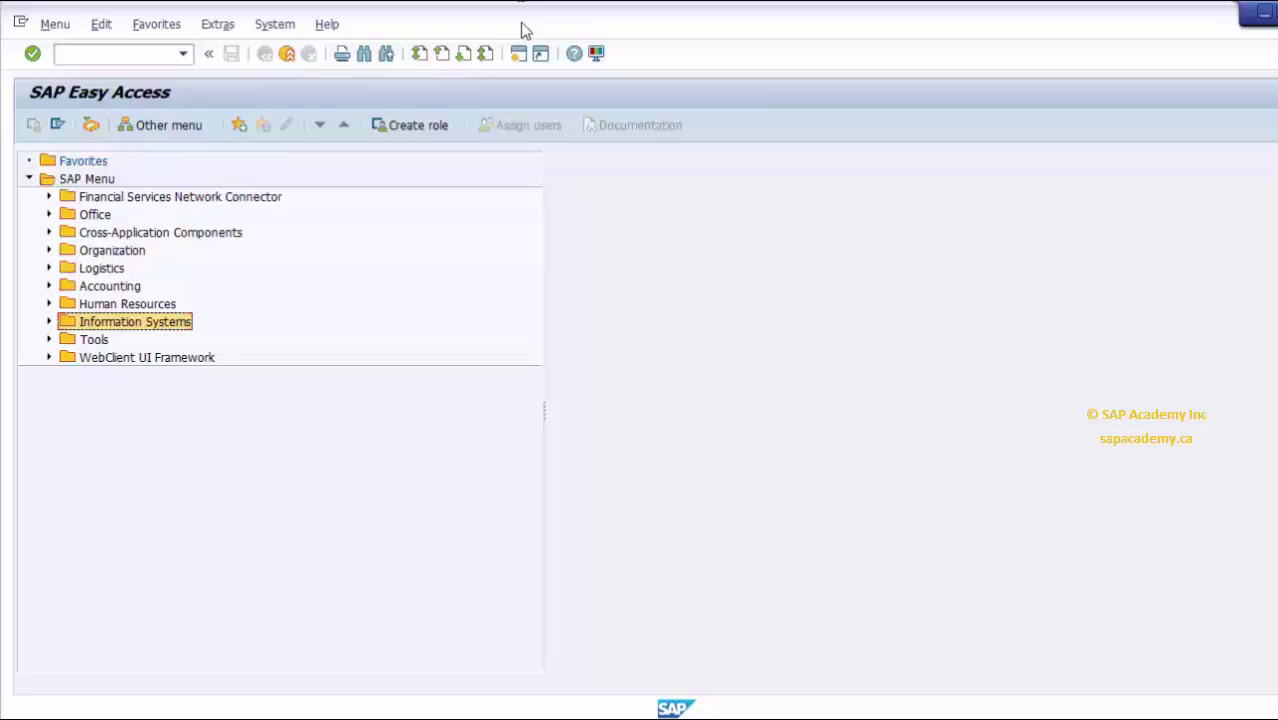
# In a new session, run ME49 Price Comparison List from history, then exit back to Easy Access
pyautogui.hotkey('ctrl', 'n')
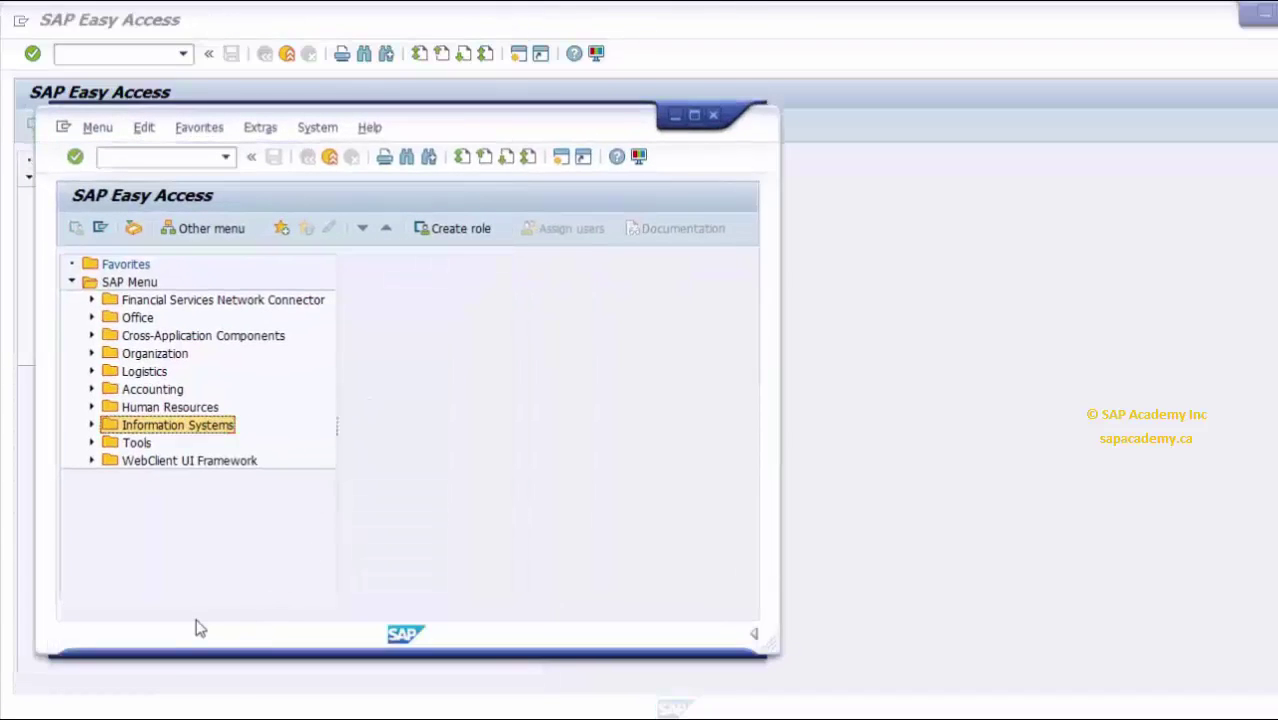
pyautogui.click(227, 160)
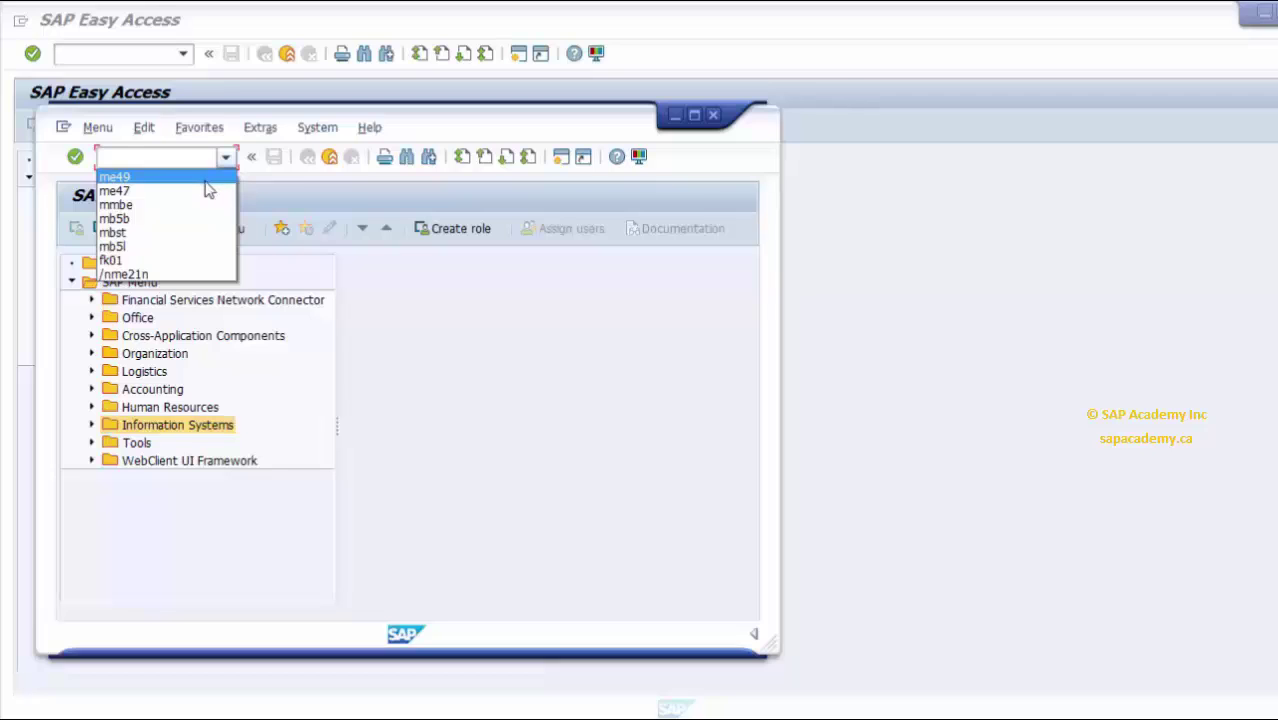
pyautogui.click(205, 181)
pyautogui.press('Return')
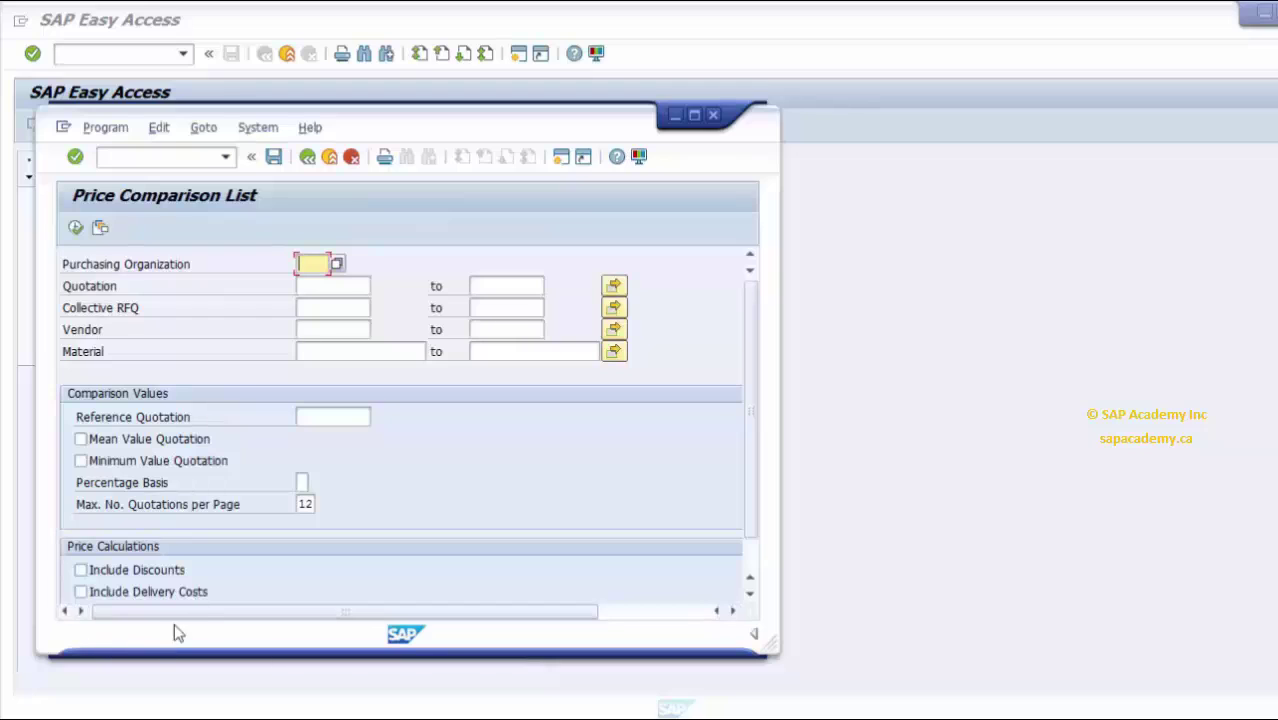
pyautogui.click(330, 162)
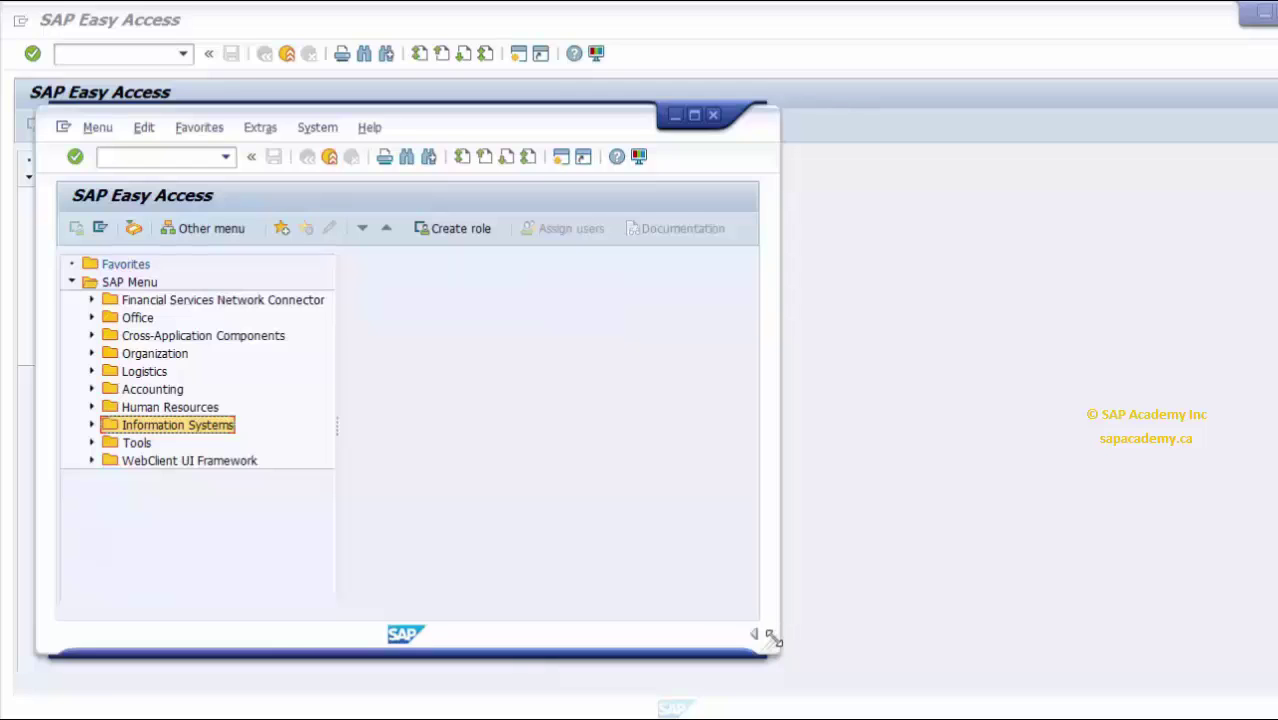
# Enlarge the second session window, then close the Create role dialog without entering a role name
pyautogui.moveTo(772, 637); pyautogui.dragTo(1007, 687)
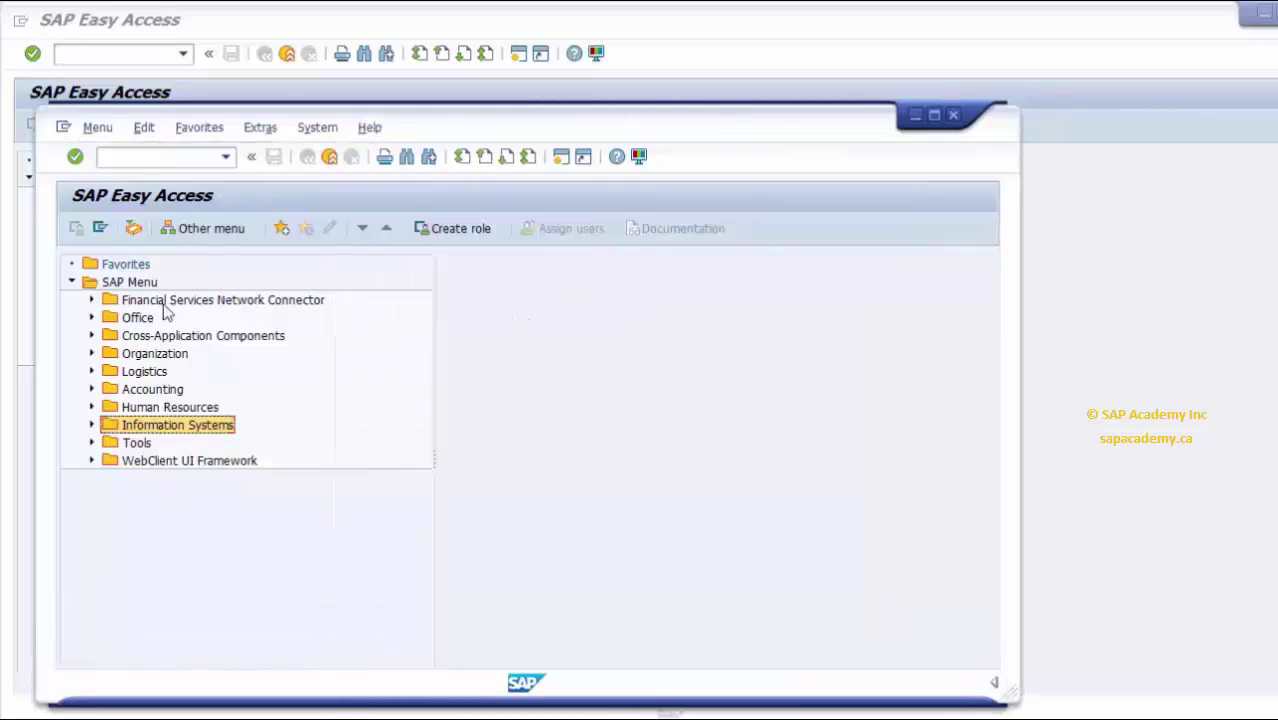
pyautogui.click(206, 236)
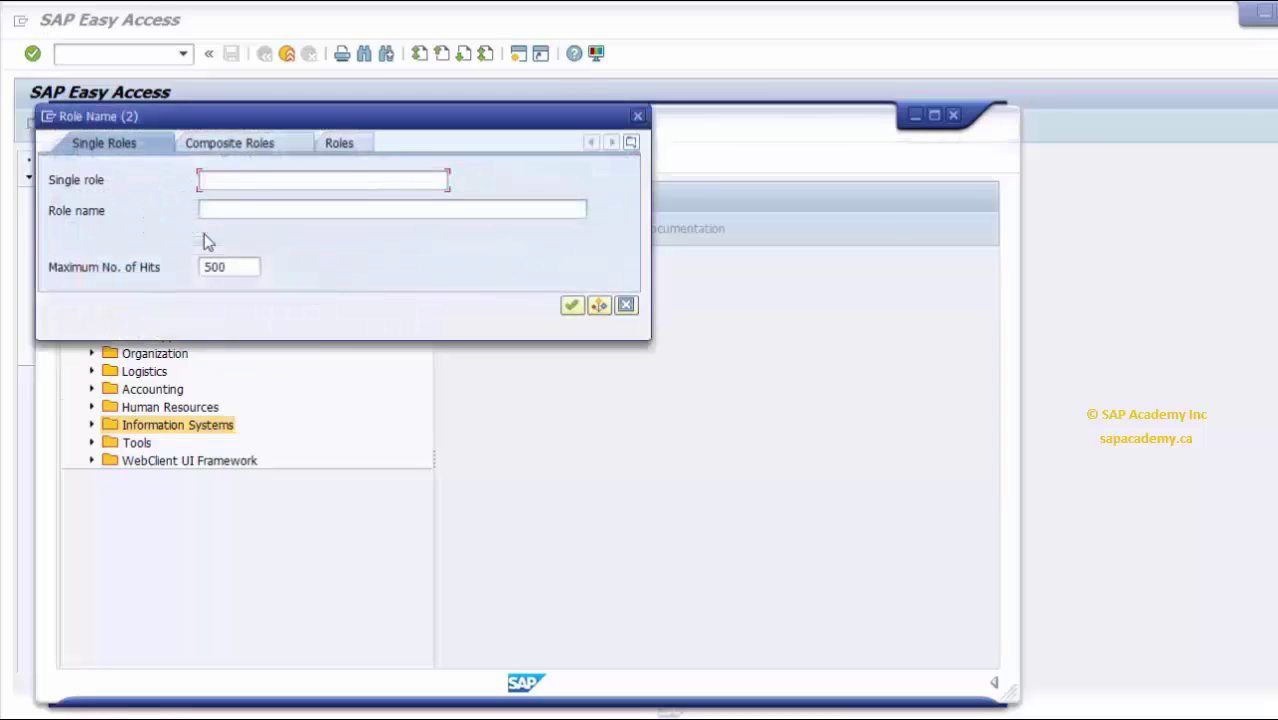
pyautogui.click(625, 306)
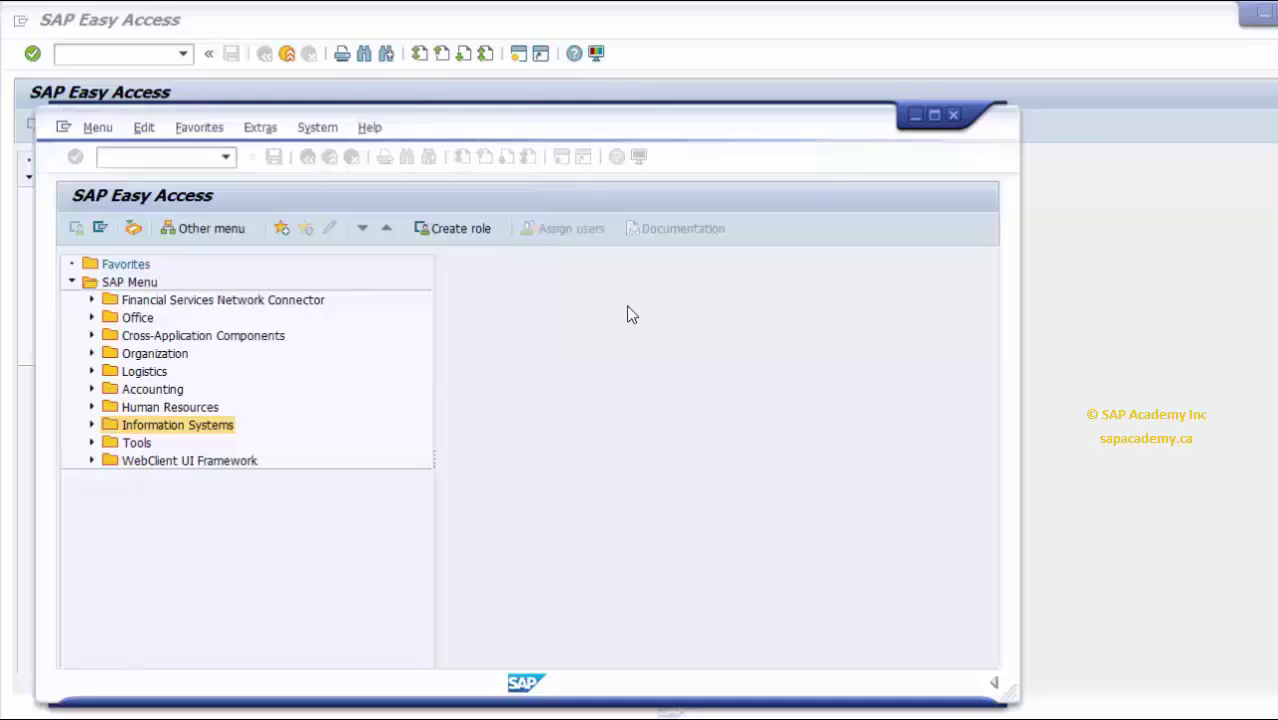
# Choose Help > SAP Library to open the documentation in the browser
pyautogui.click(370, 128)
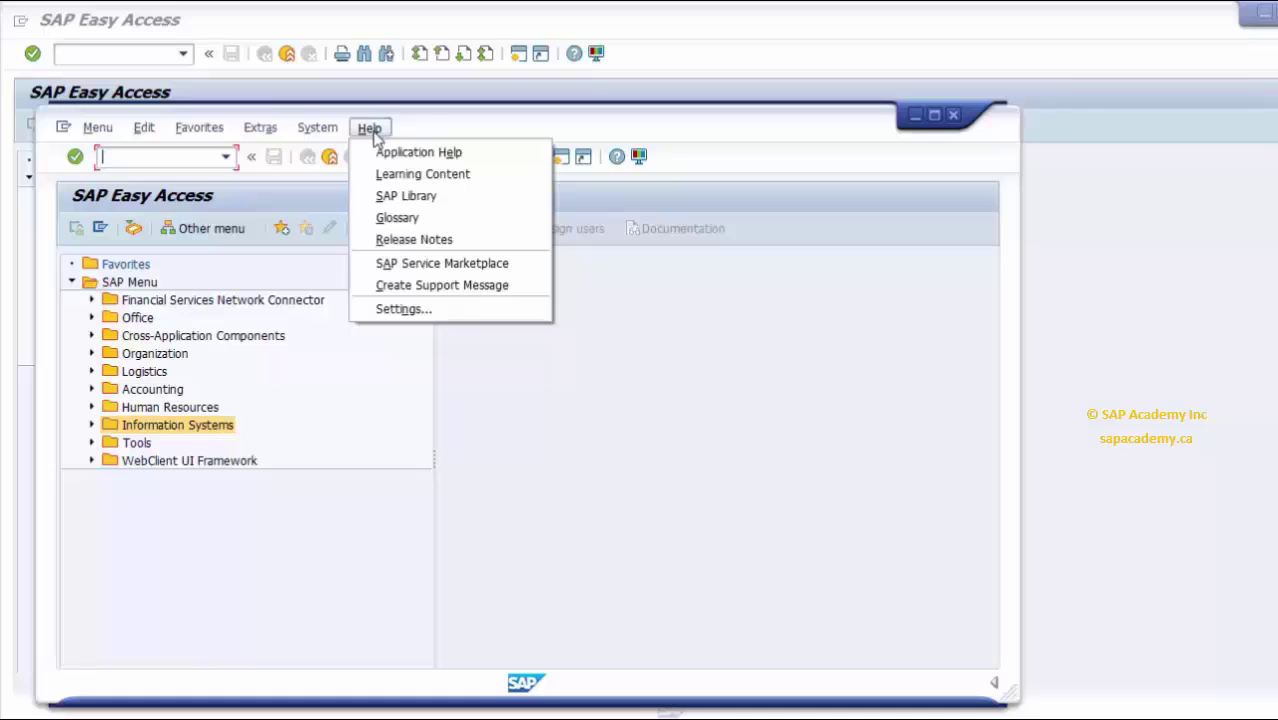
pyautogui.click(386, 195)
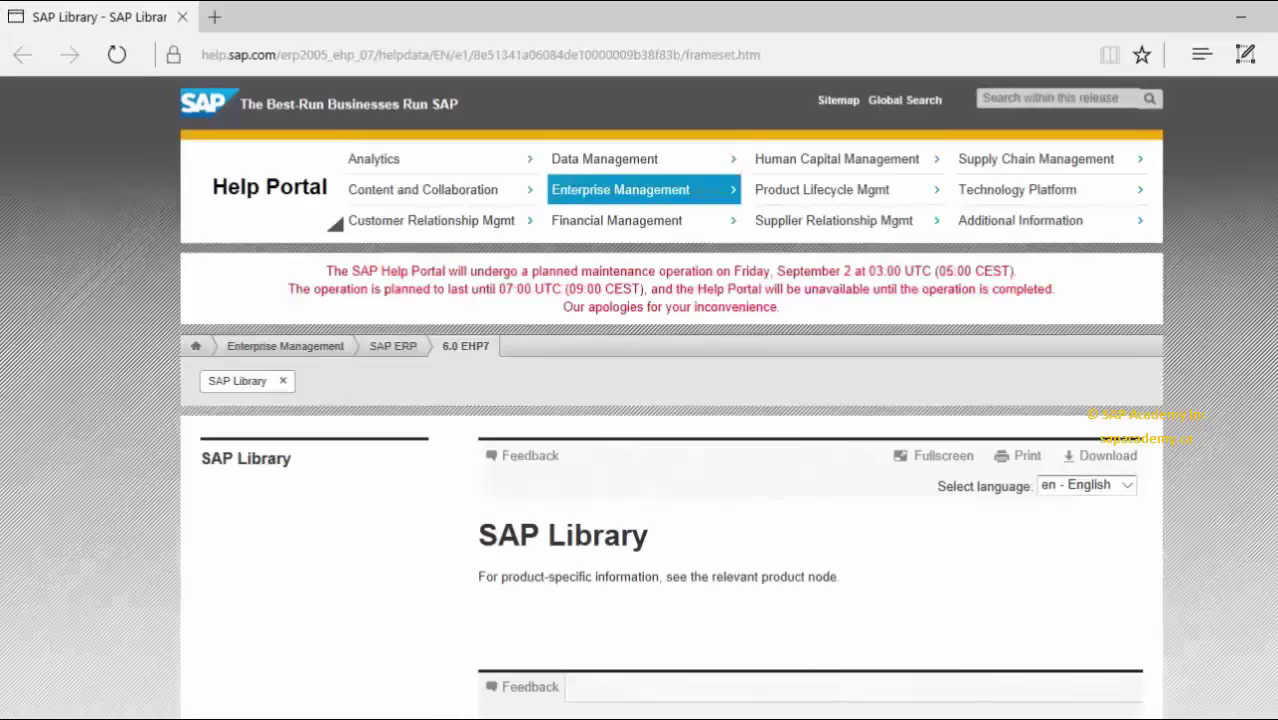
# Scroll the SAP ERP 6.0 EHP7 SAP Library page down to its feedback section and back up
pyautogui.scroll(-2, 639, 400)
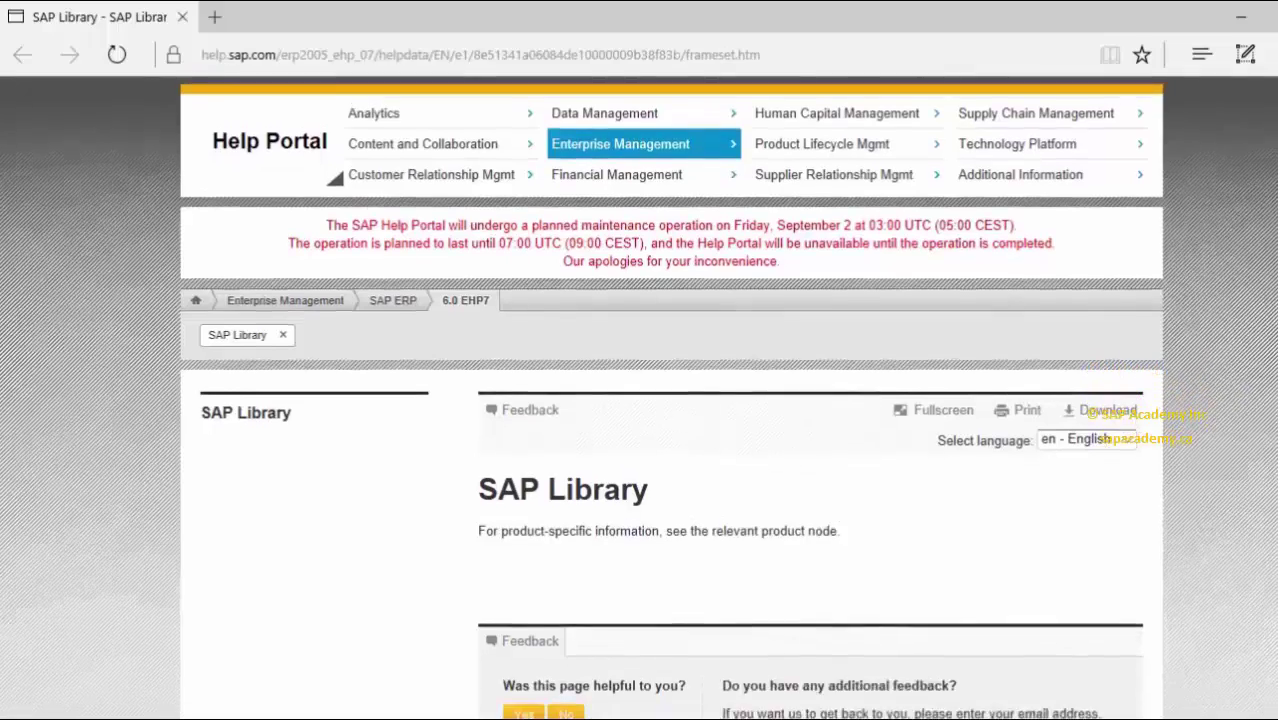
pyautogui.scroll(-3, 639, 400)
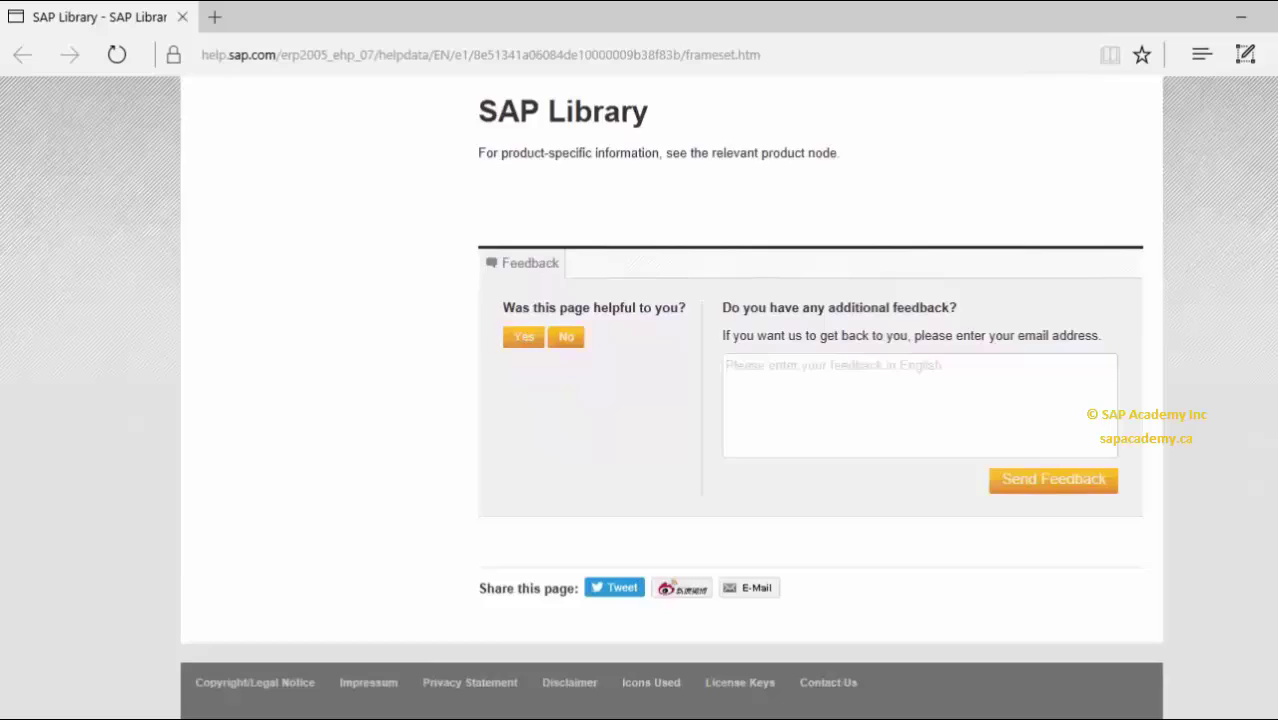
pyautogui.scroll(5, 639, 400)
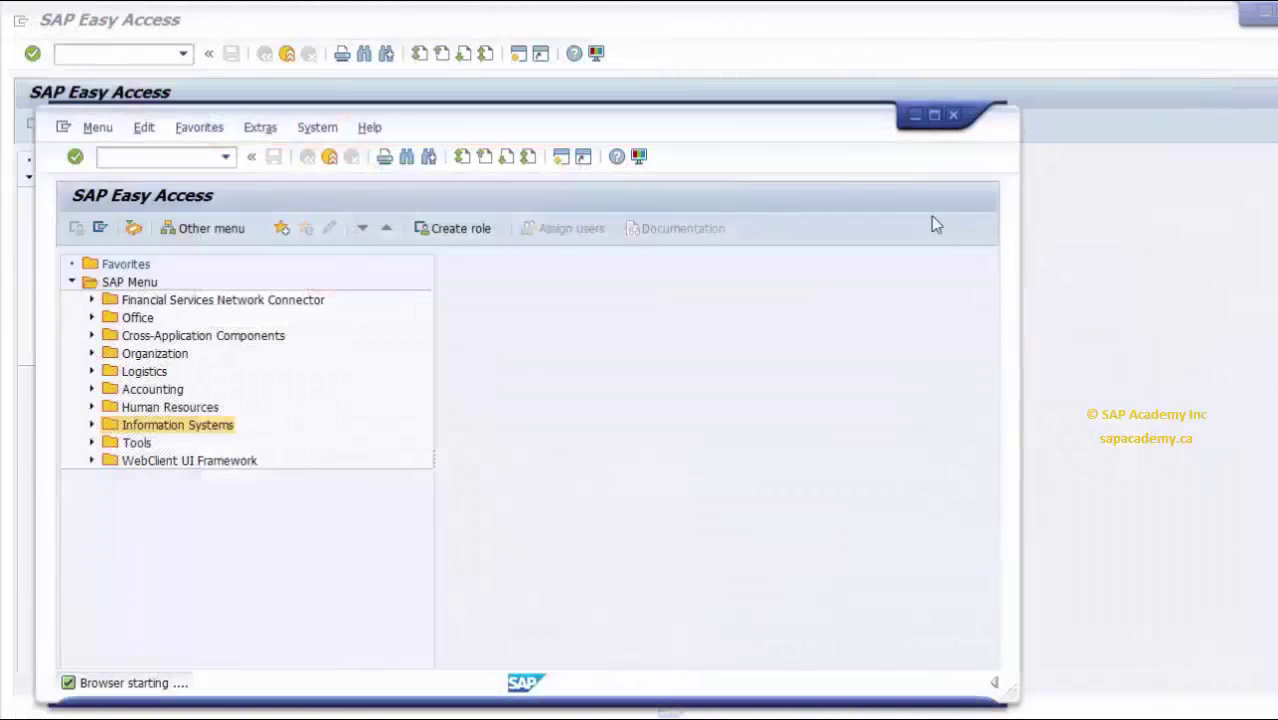
# Drag the session window's top and left edges outward so it fills most of the screen
pyautogui.moveTo(590, 105); pyautogui.dragTo(571, 7)
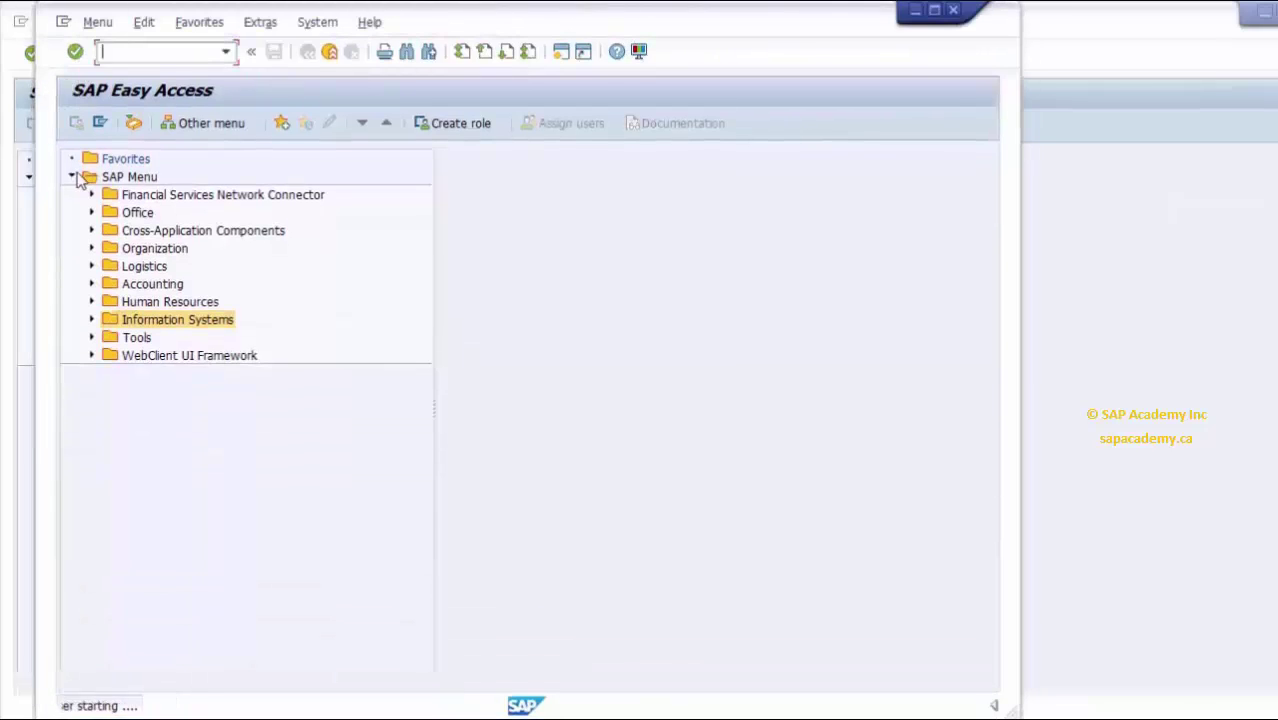
pyautogui.moveTo(28, 21); pyautogui.dragTo(5, 26)
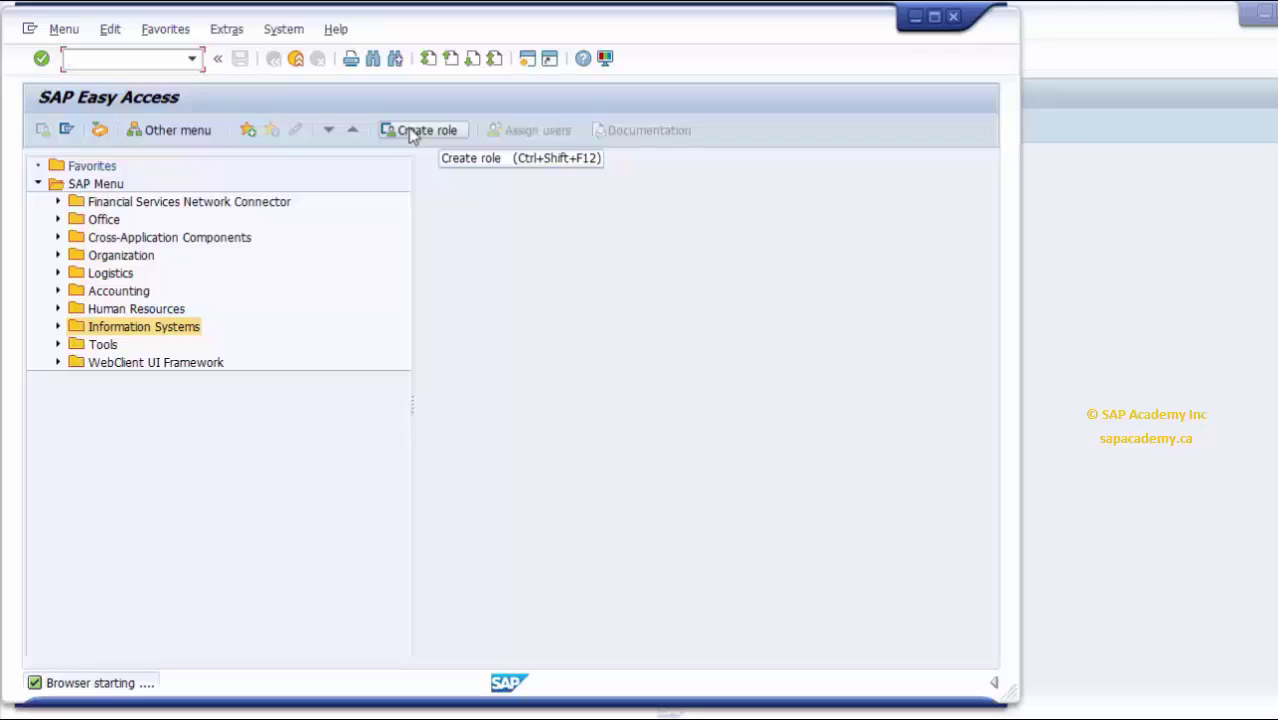
# Start MMBE Stock Overview and apply variant CALVARI, filling Material CAL2011 and Plant KKPL
pyautogui.write('mmbe')
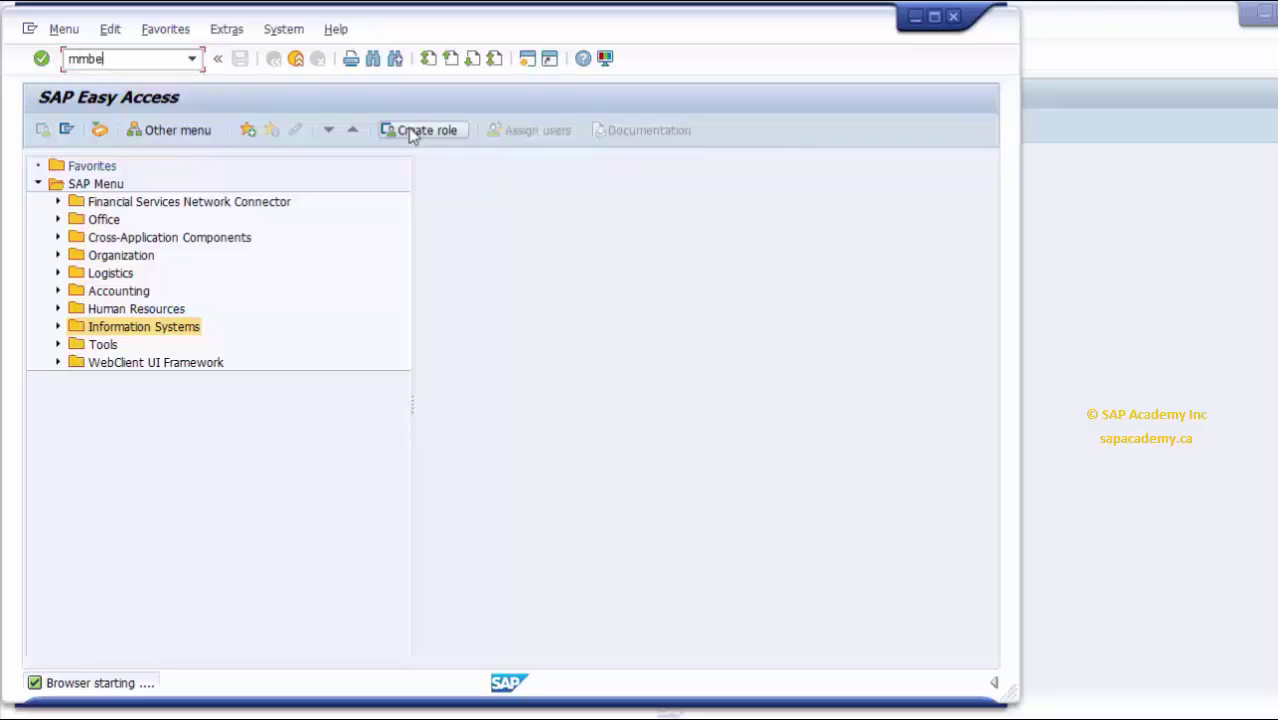
pyautogui.press('Return')
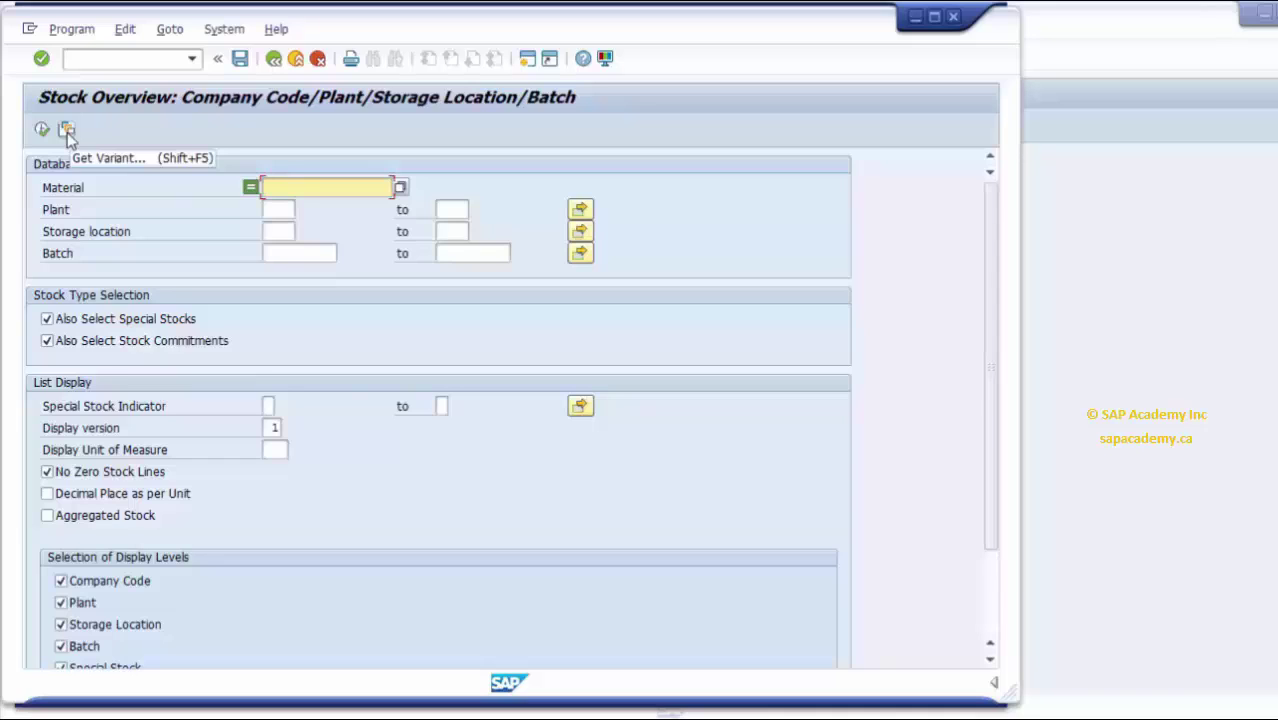
pyautogui.click(67, 132)
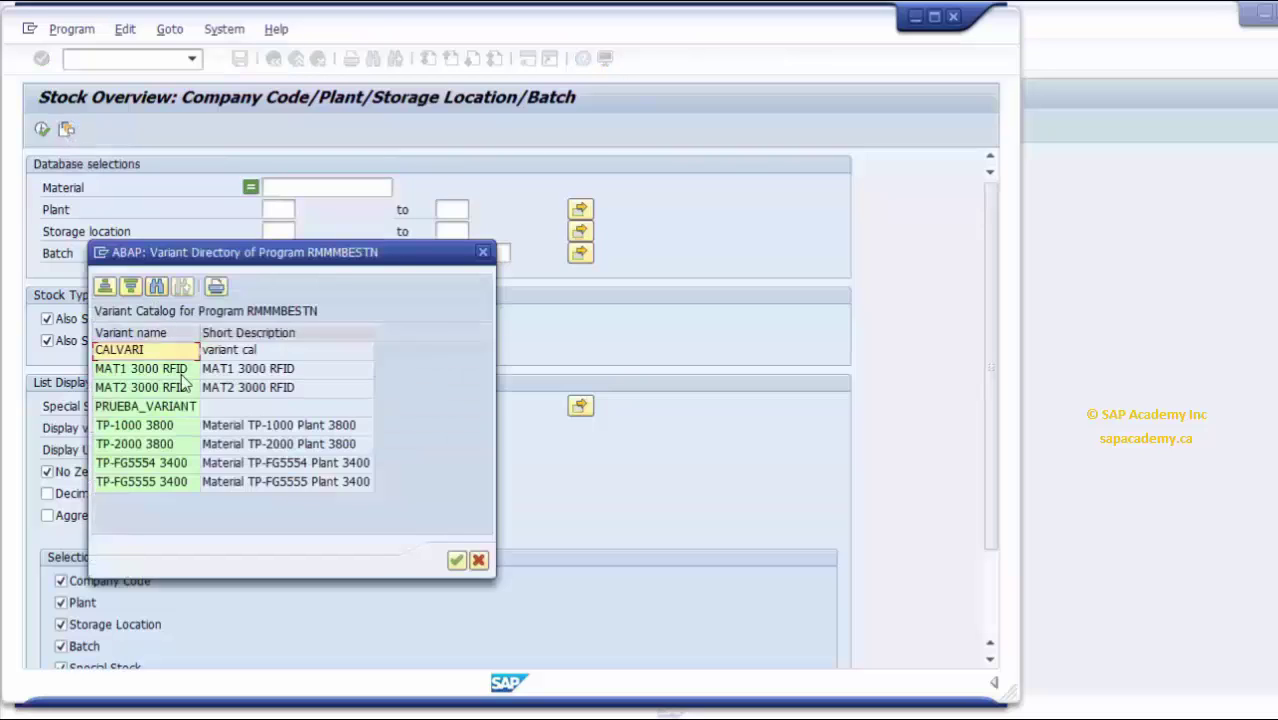
pyautogui.click(169, 354)
pyautogui.doubleClick(169, 354)
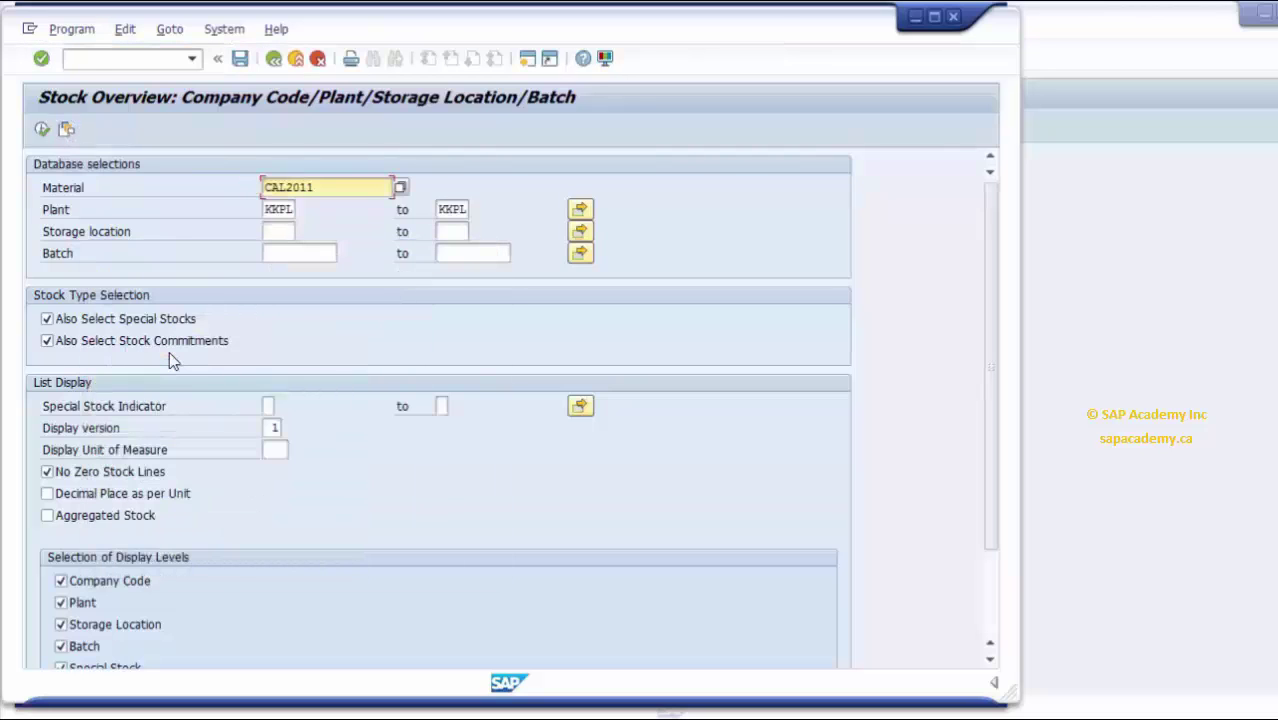